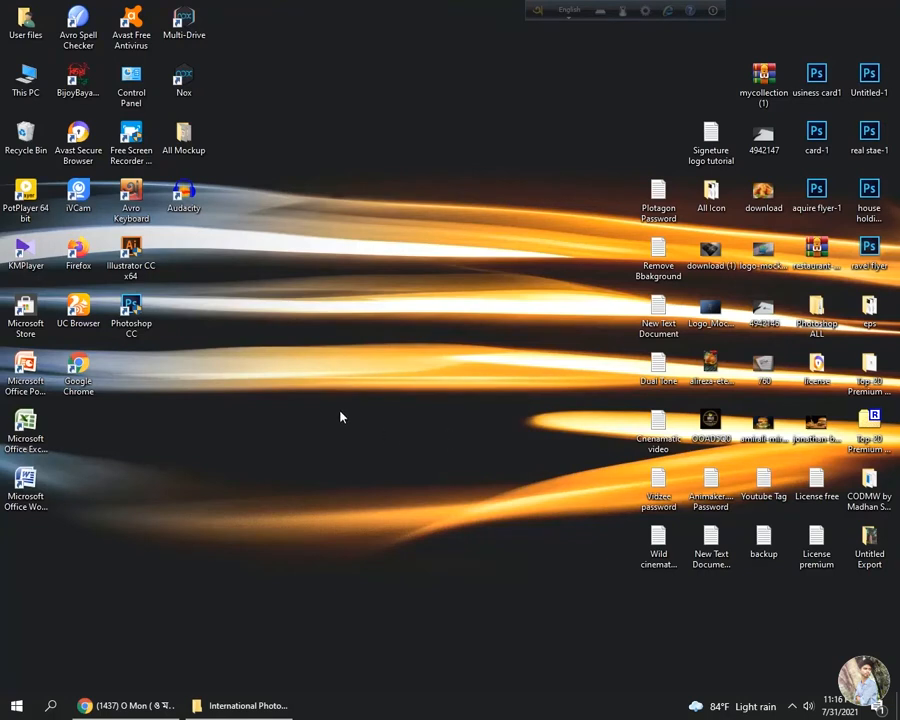
Step: Launch Photoshop and browse to the International Photo Editing folder for an image to open
double_click(132, 309)
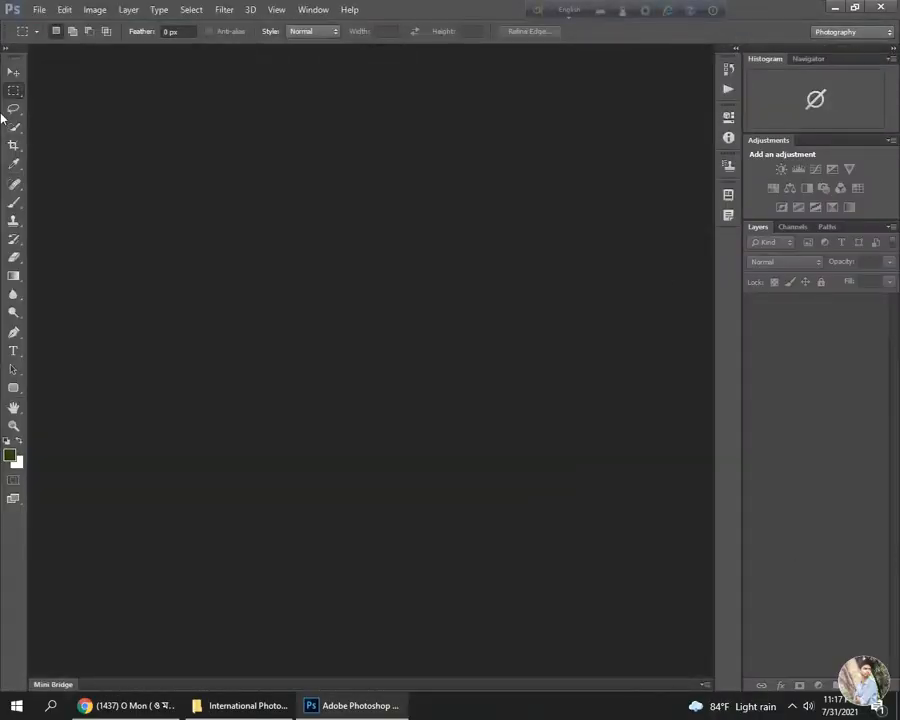
click(41, 7)
click(45, 24)
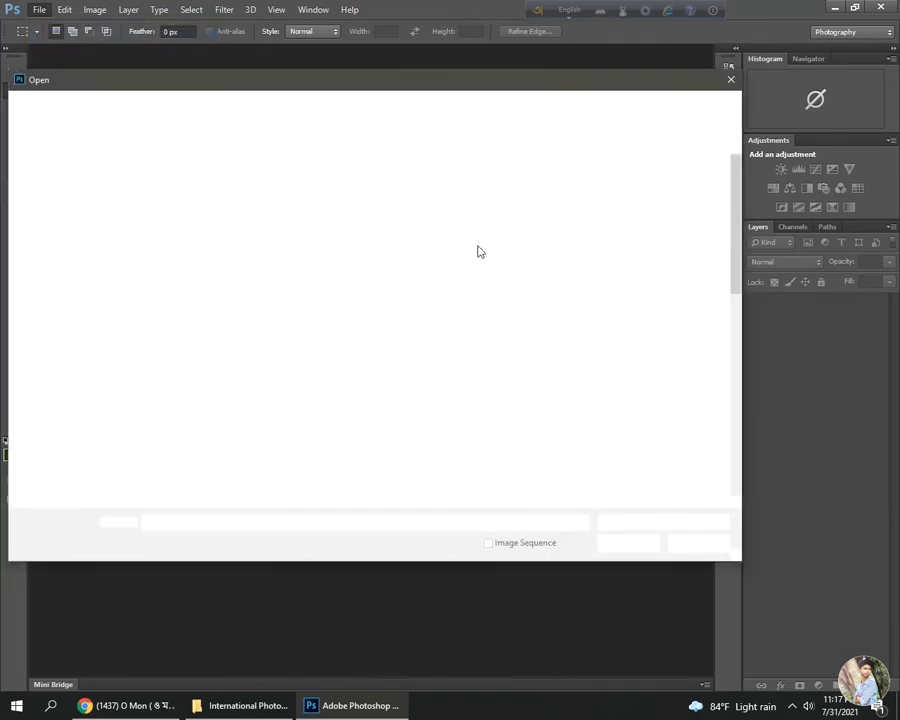
click(108, 471)
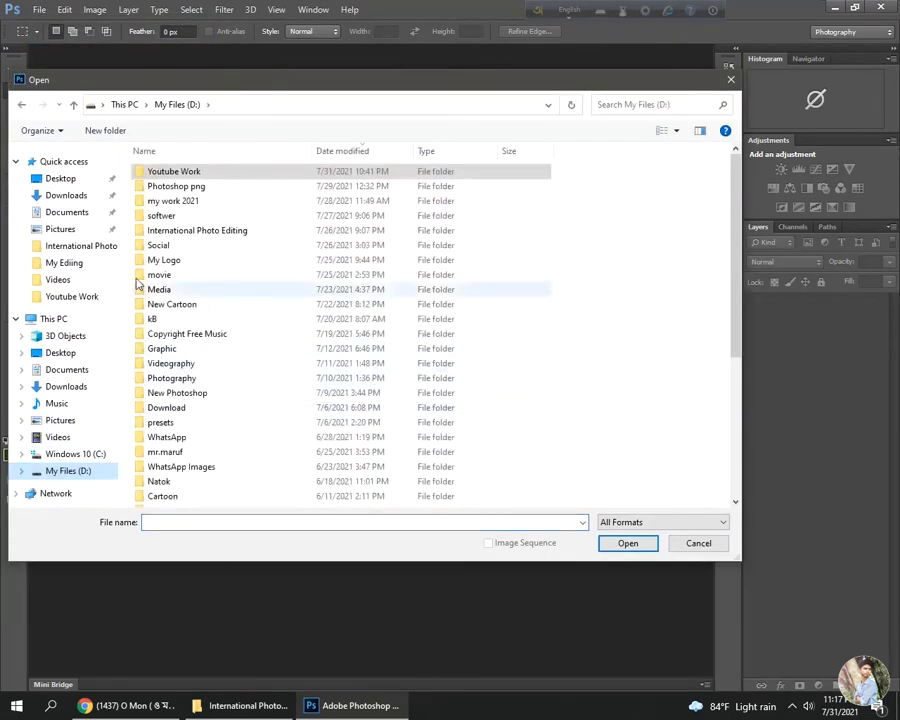
click(102, 246)
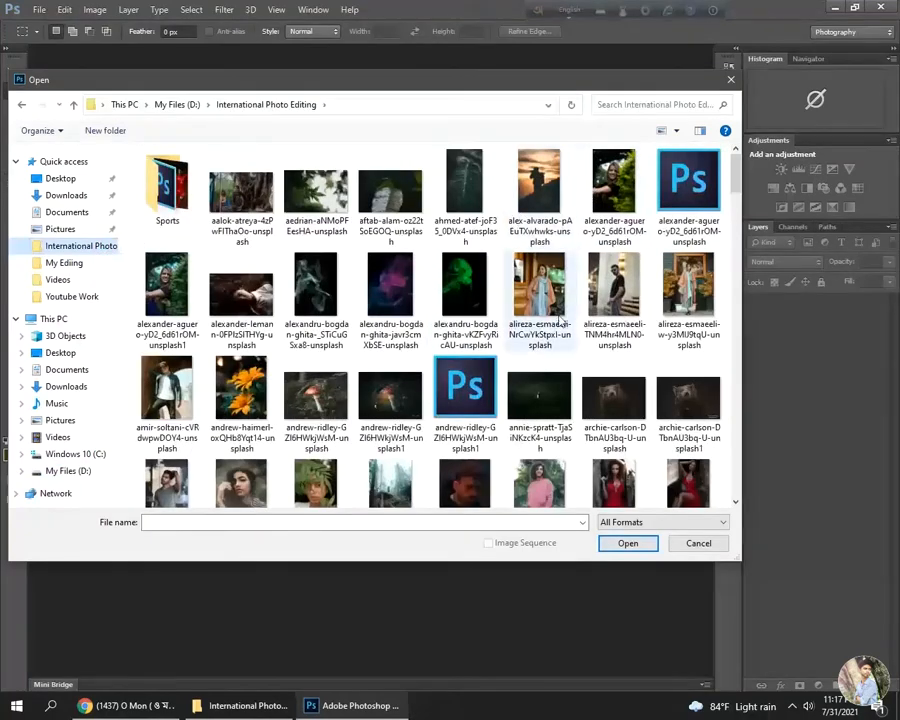
Step: Open the H9szowE-TKs-unsplash photo of the curly-haired woman standing behind the red post
scroll(420, 415, down, 10)
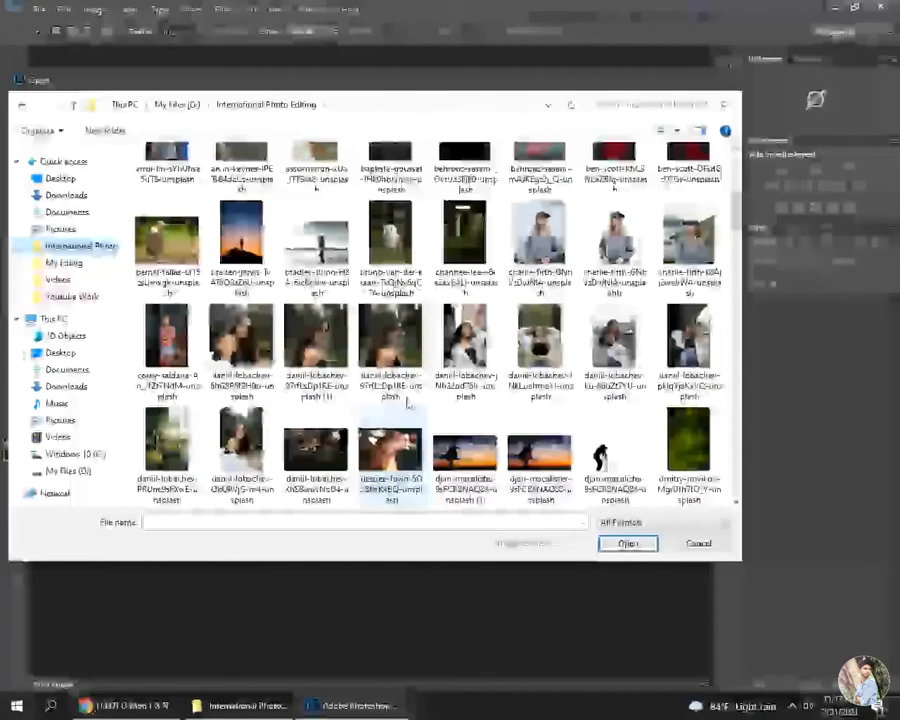
scroll(198, 408, down, 5)
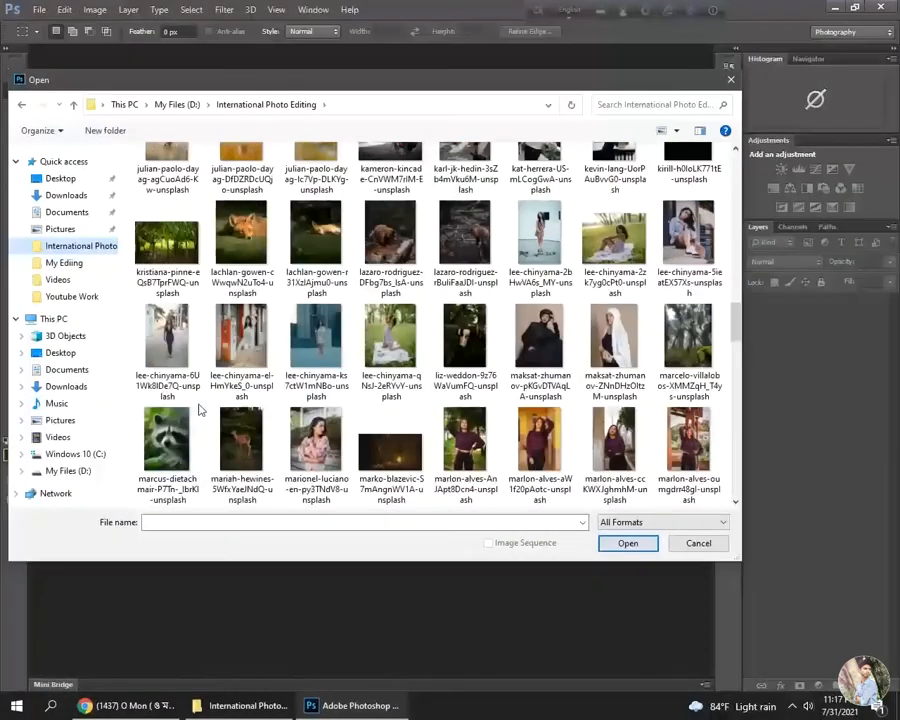
scroll(195, 404, down, 4)
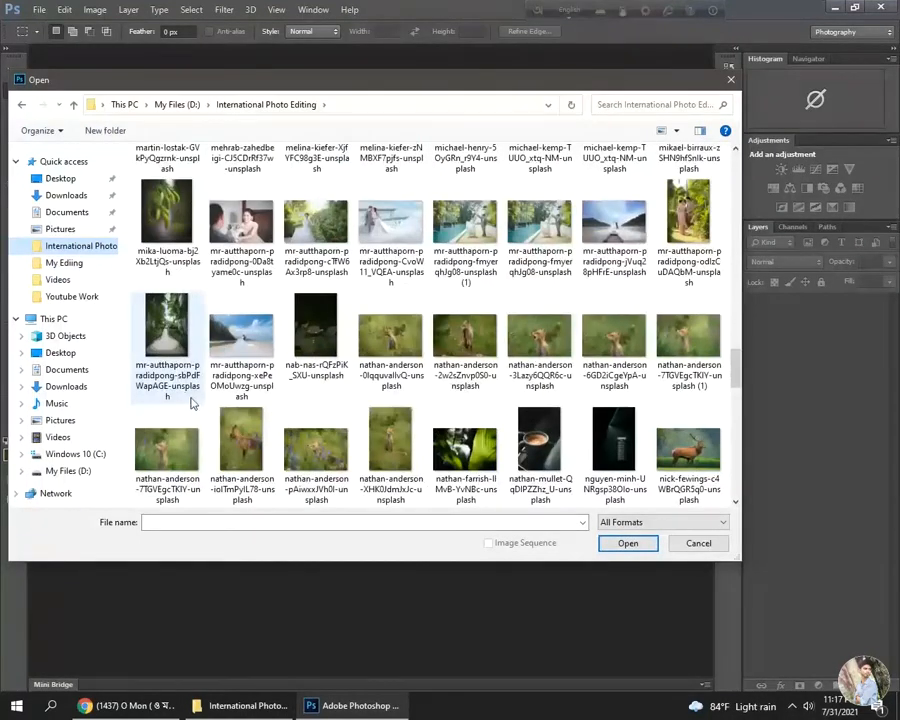
scroll(193, 400, down, 3)
scroll(192, 398, down, 4)
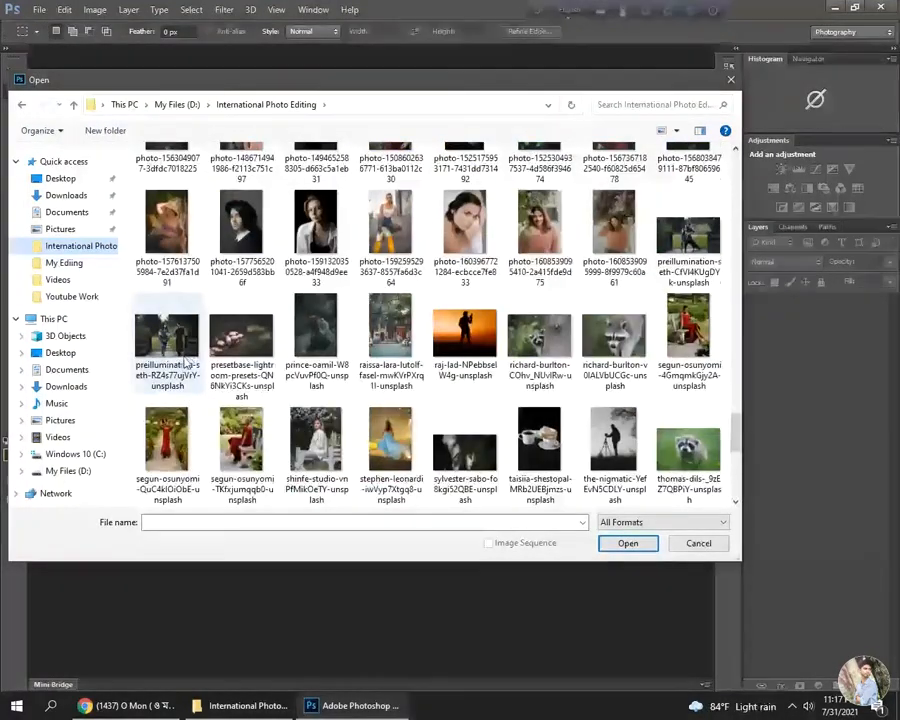
scroll(185, 360, down, 3)
scroll(179, 310, up, 2)
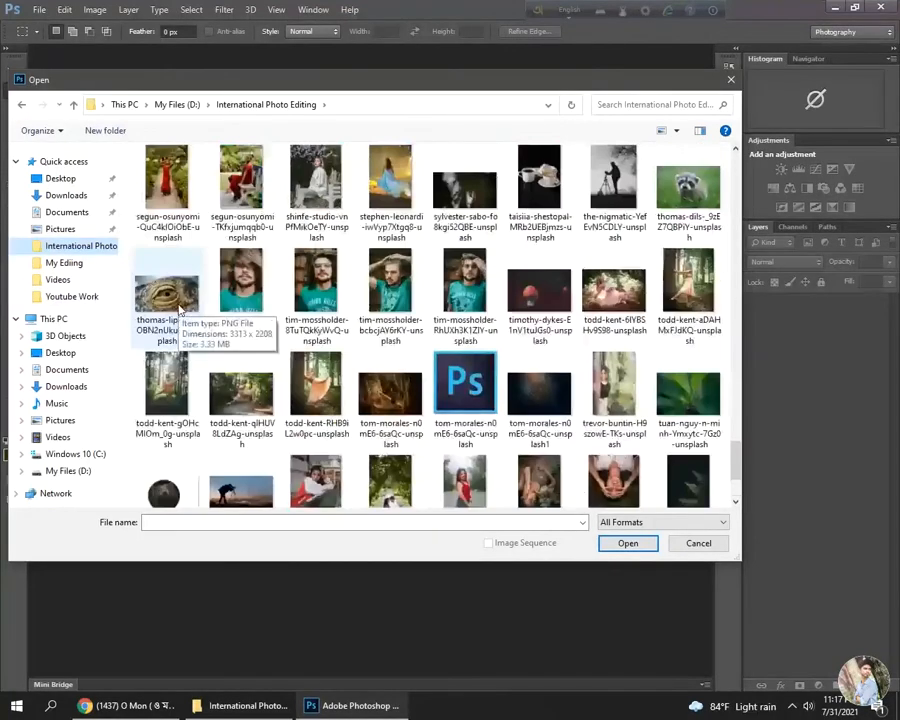
click(609, 392)
click(625, 543)
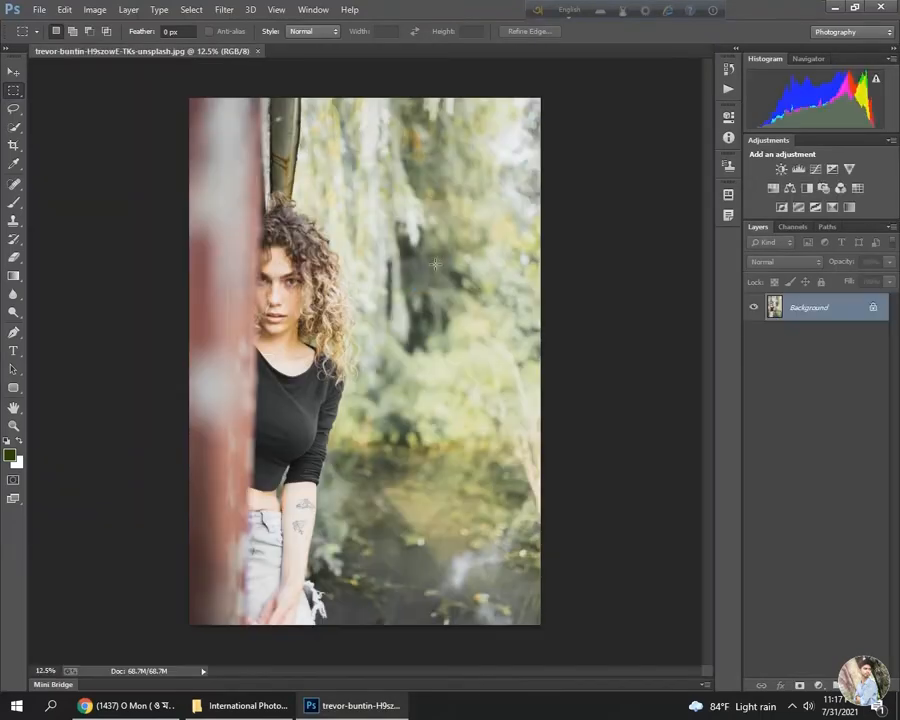
Step: Select the woman from hair to jeans, together with the red post and pole, using the Quick Selection tool
click(13, 71)
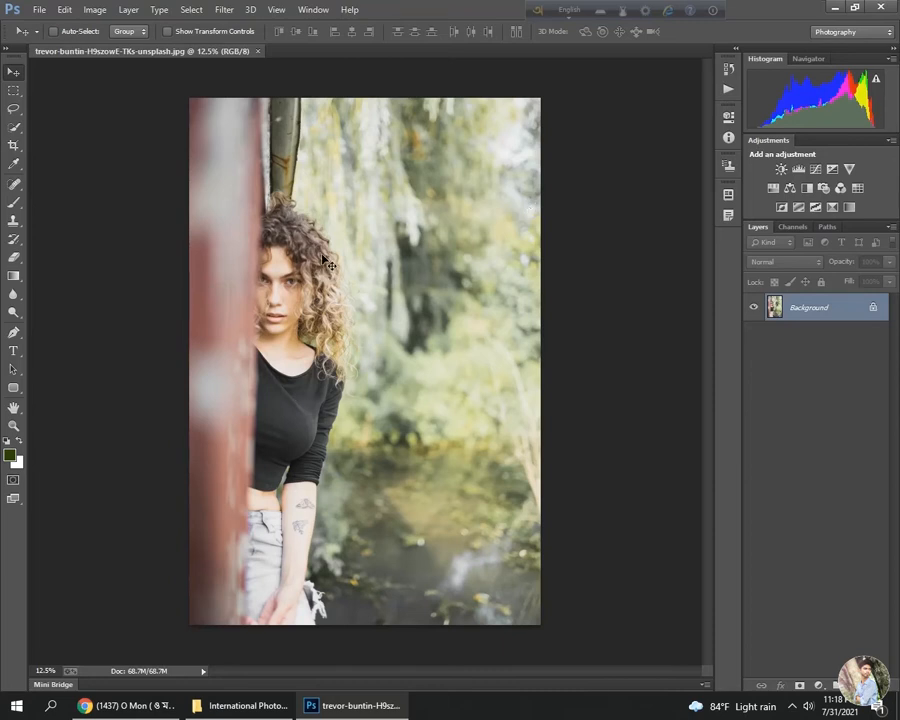
click(14, 125)
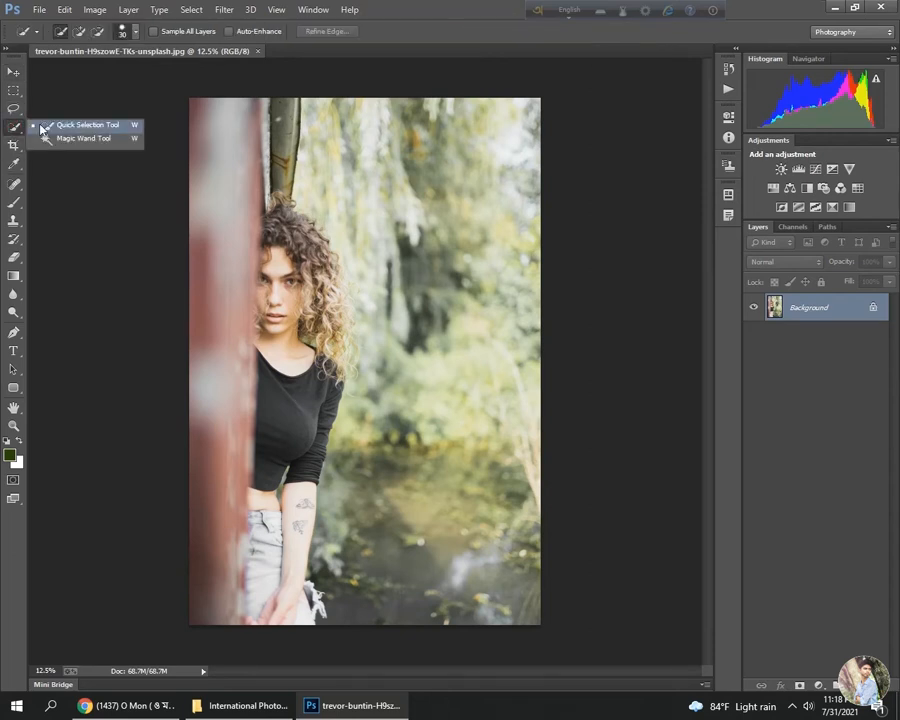
click(12, 128)
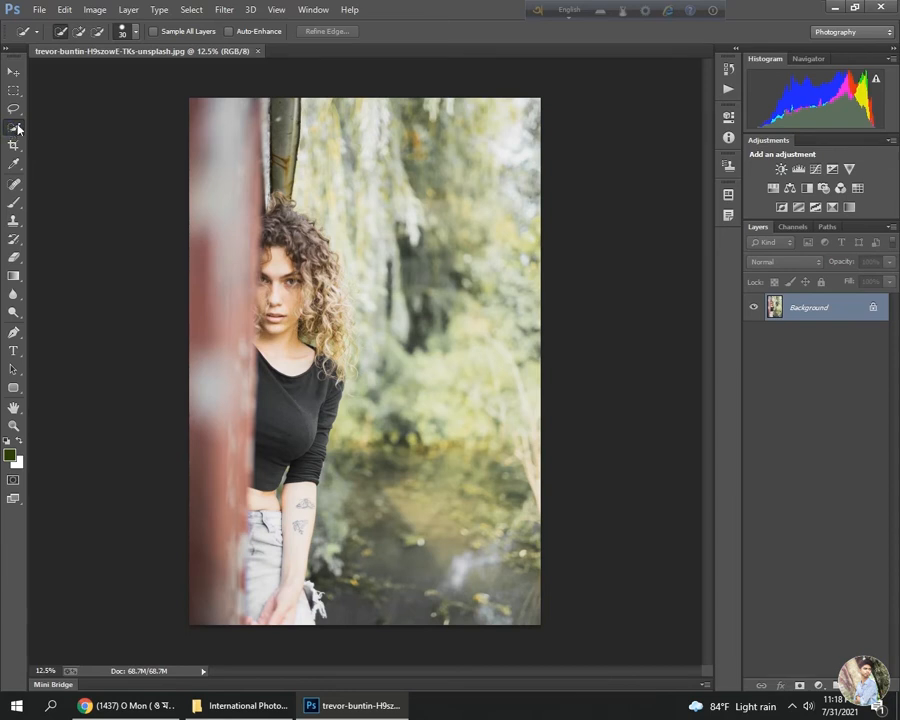
click(18, 128)
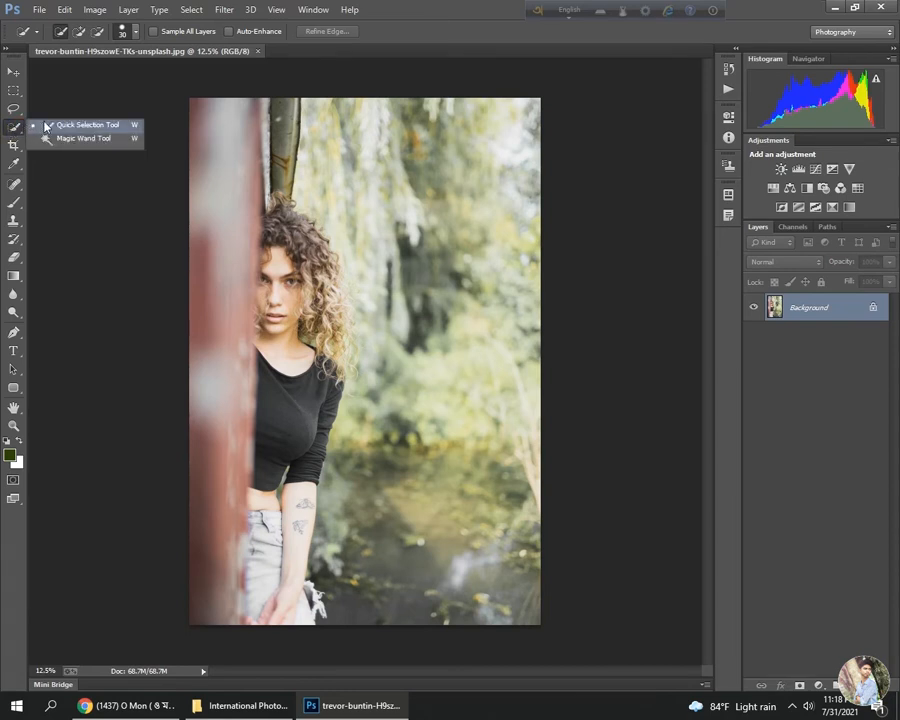
click(58, 126)
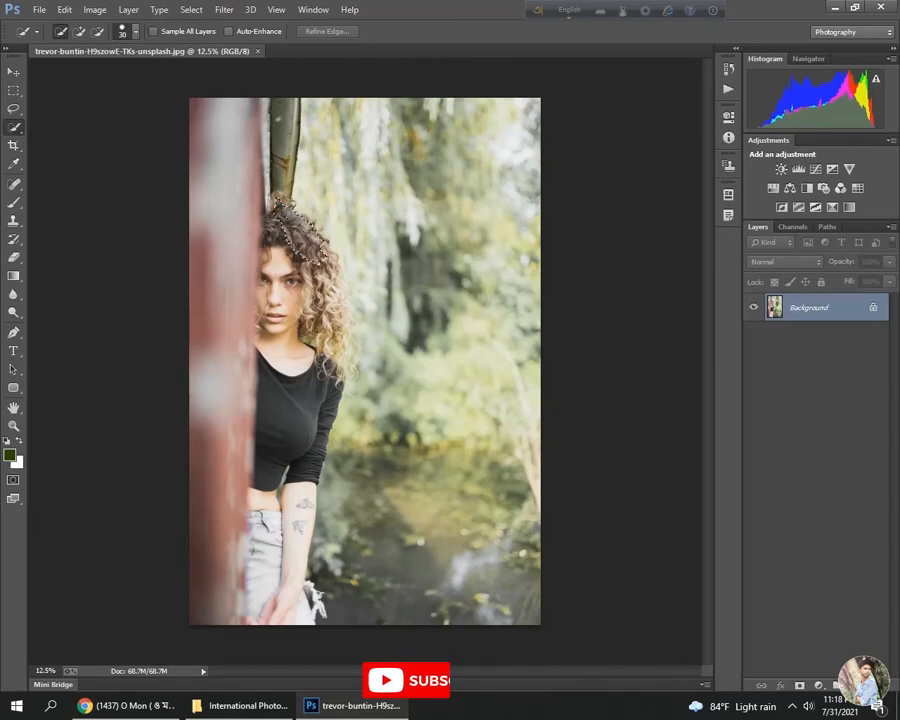
mouse_move(324, 330)
mouse_down()
mouse_move(296, 300)
mouse_move(256, 223)
mouse_move(221, 93)
mouse_move(285, 135)
mouse_up()
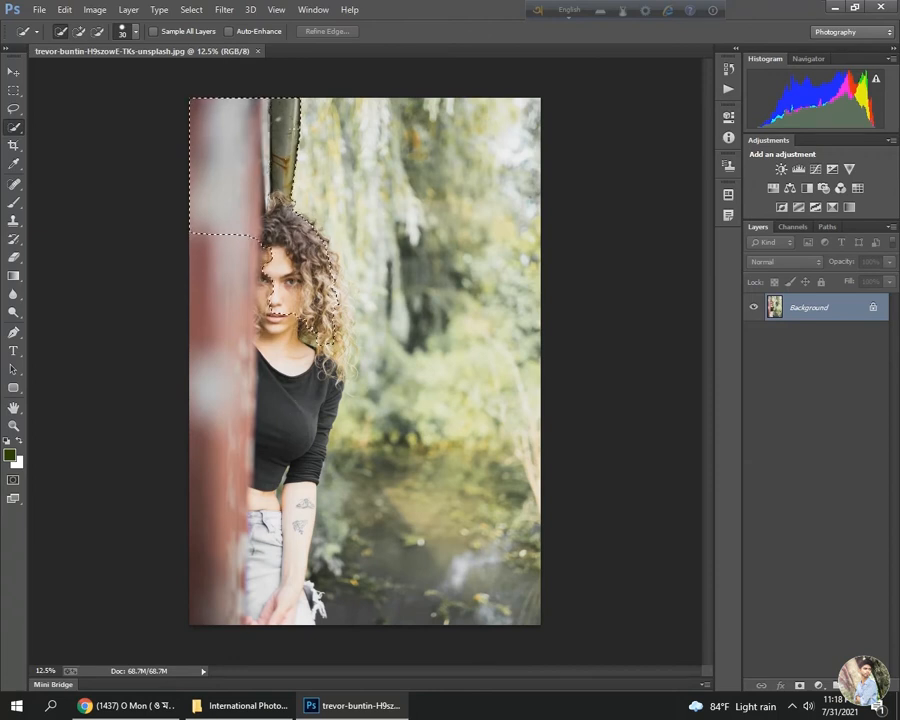
drag(212, 553, 210, 600)
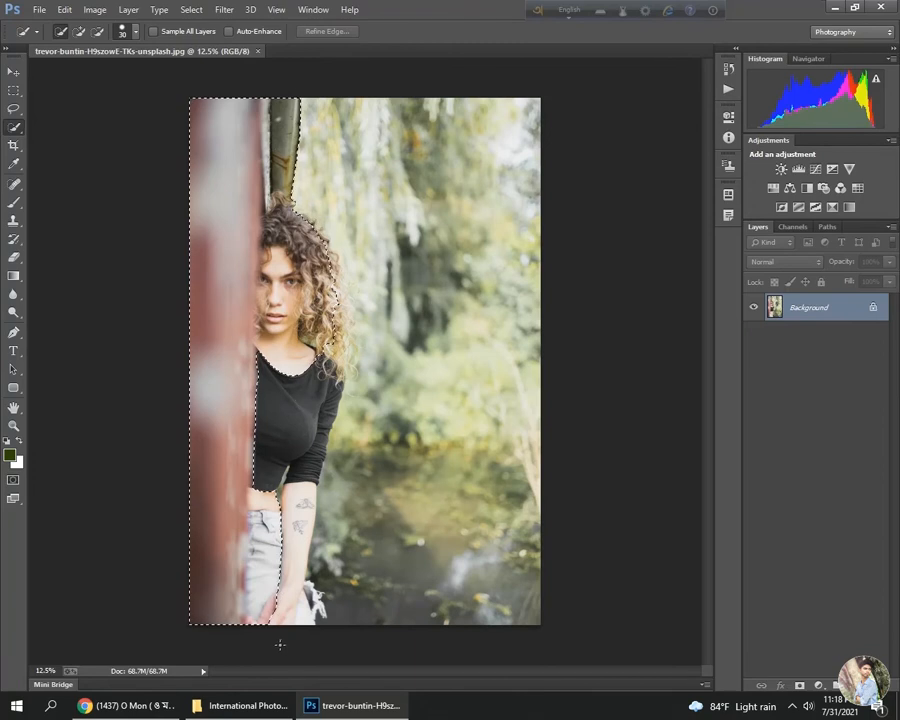
click(277, 466)
drag(297, 500, 293, 590)
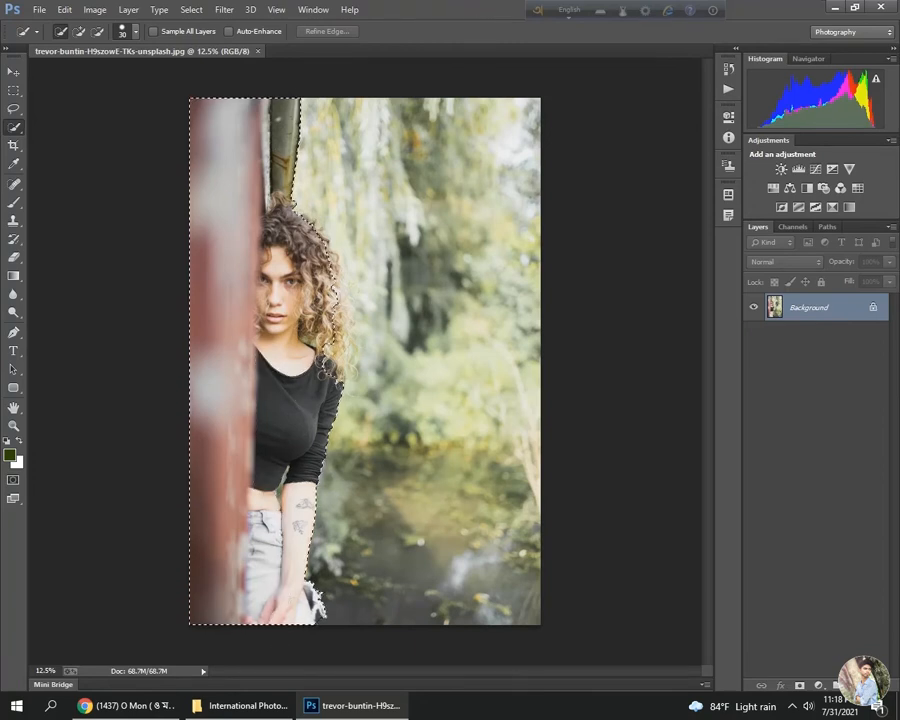
click(331, 349)
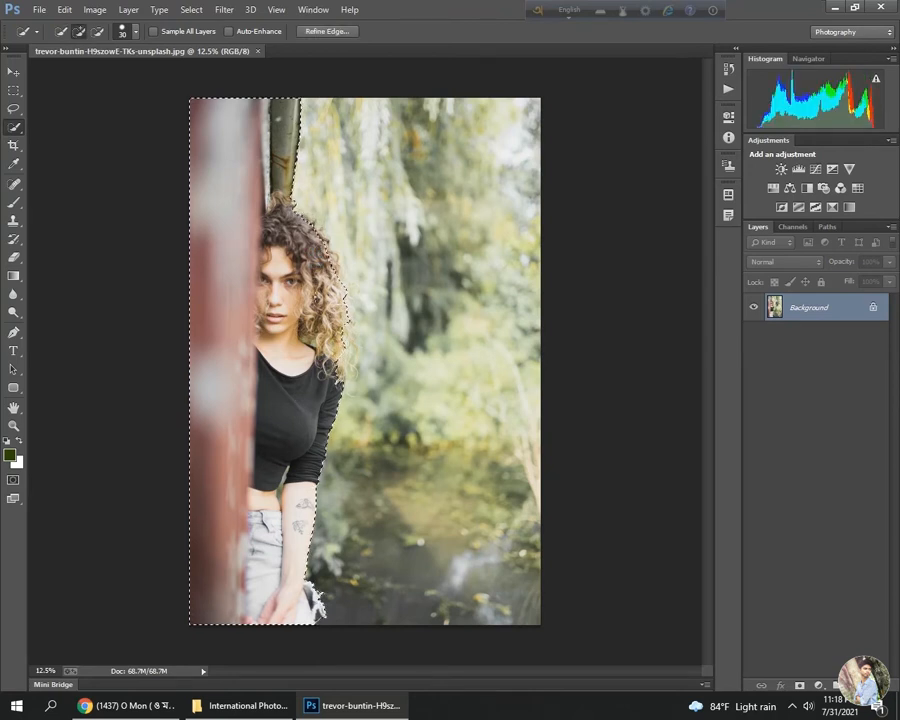
Step: Extend the quick selection outward to include the loose curls along the outer edge of the woman's hair
scroll(320, 303, up, 3)
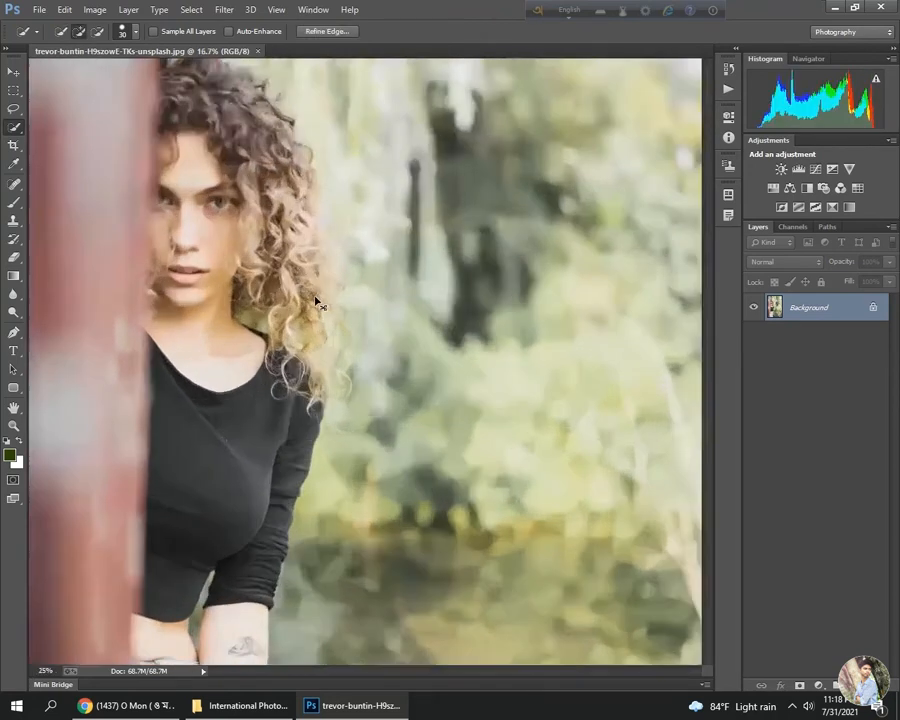
key(ctrl+plus)
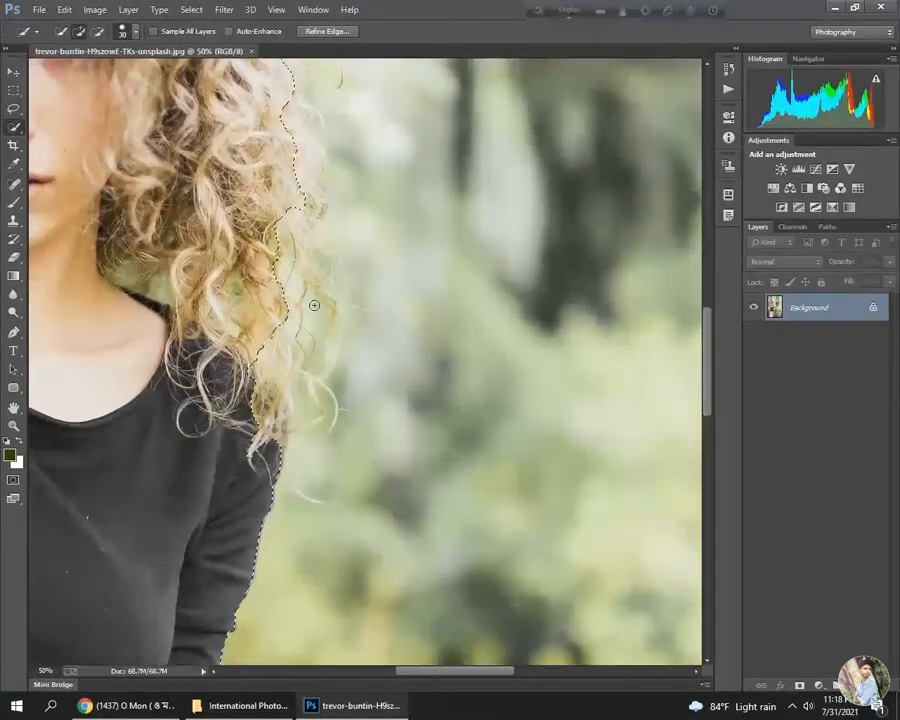
drag(313, 304, 330, 81)
drag(217, 600, 417, 80)
drag(293, 80, 336, 254)
key(ctrl+minus)
key(ctrl+minus)
key(ctrl+minus)
drag(386, 137, 330, 272)
key(ctrl+minus)
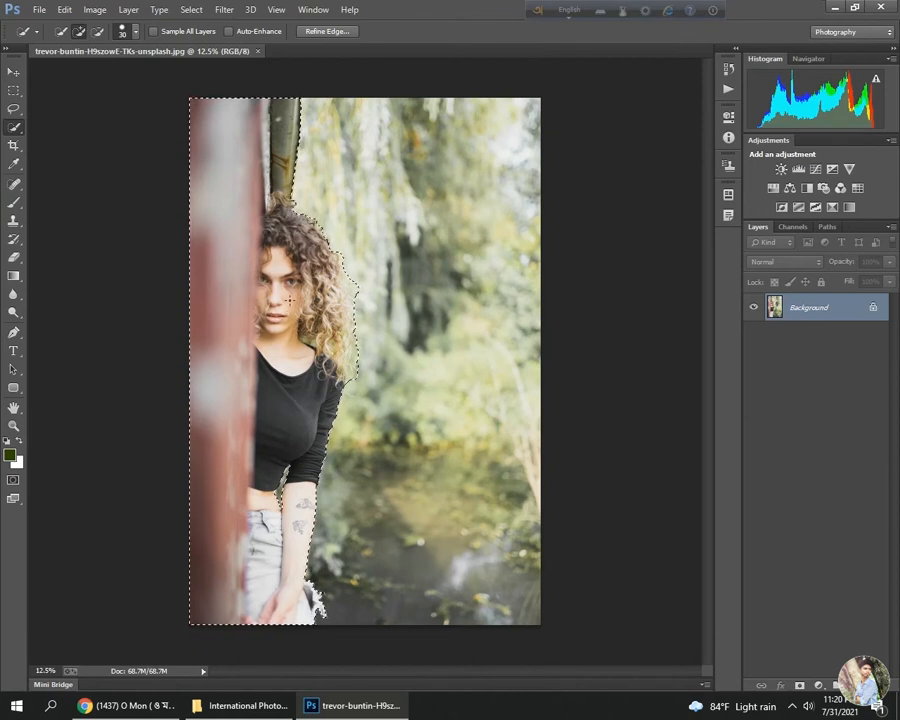
Step: Start Refine Edge on the selection, set its view mode to Overlay, and move the dialog clear of the photo
right_click(290, 302)
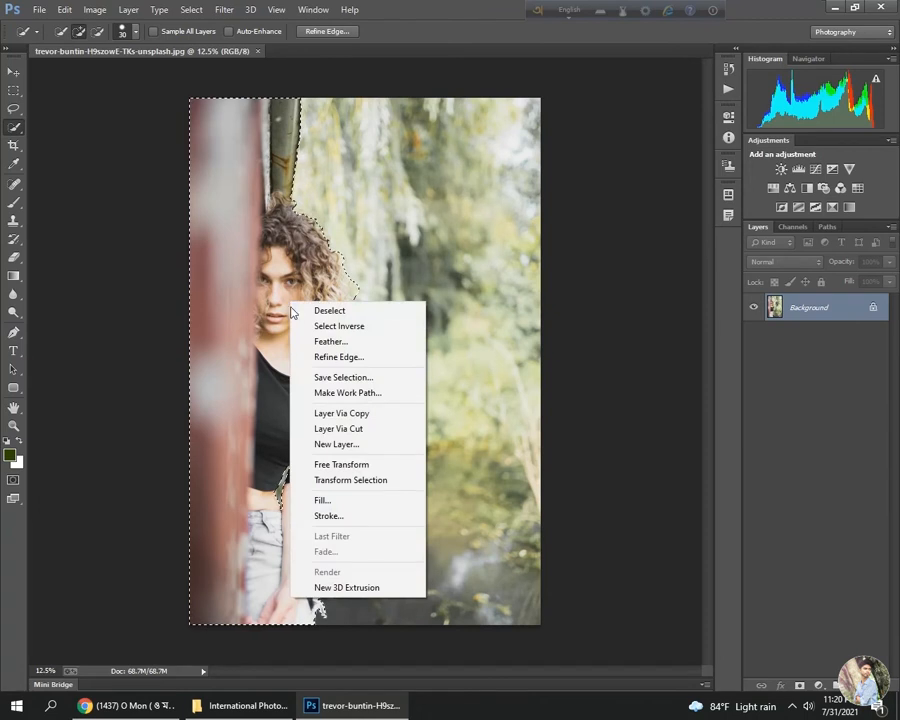
click(368, 358)
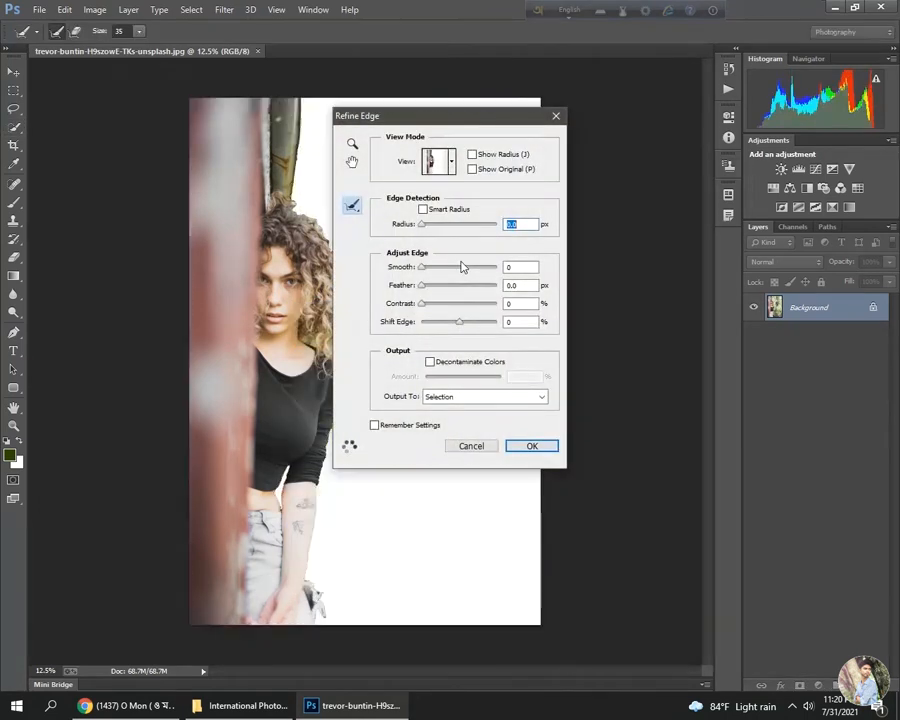
click(451, 164)
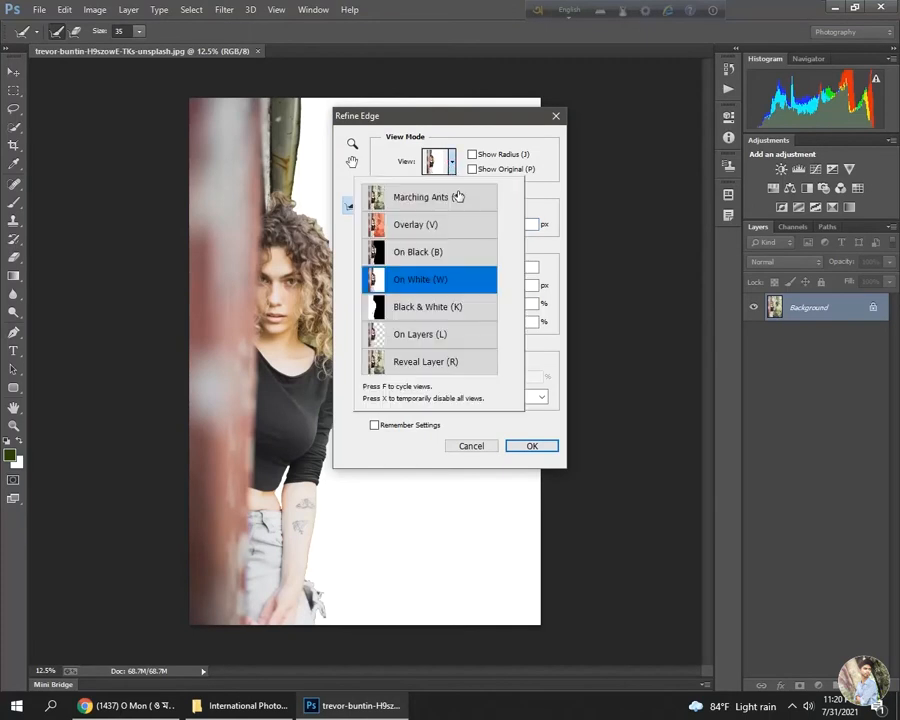
click(424, 233)
click(440, 124)
drag(440, 124, 650, 118)
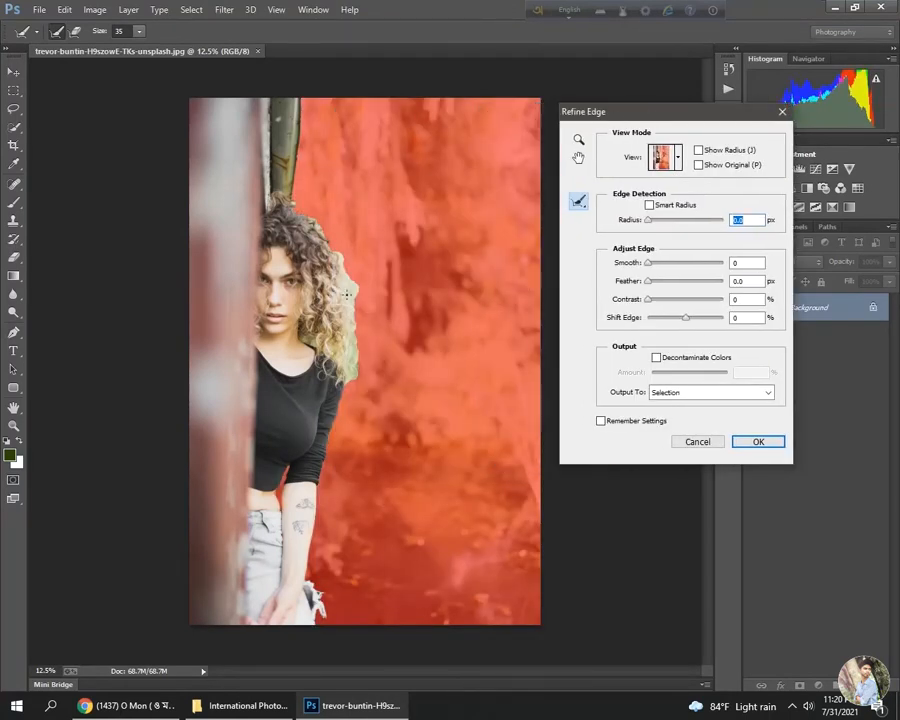
Step: Brush the Refine Radius tool along the pole's edge and the curls at the crown of the head
scroll(347, 294, up, 4)
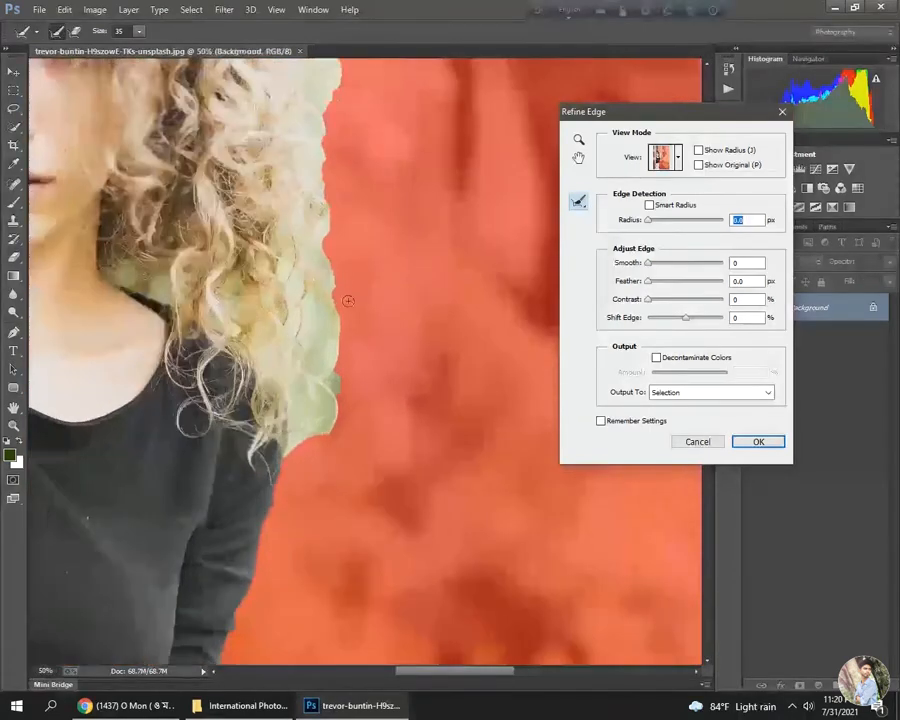
drag(290, 176, 392, 486)
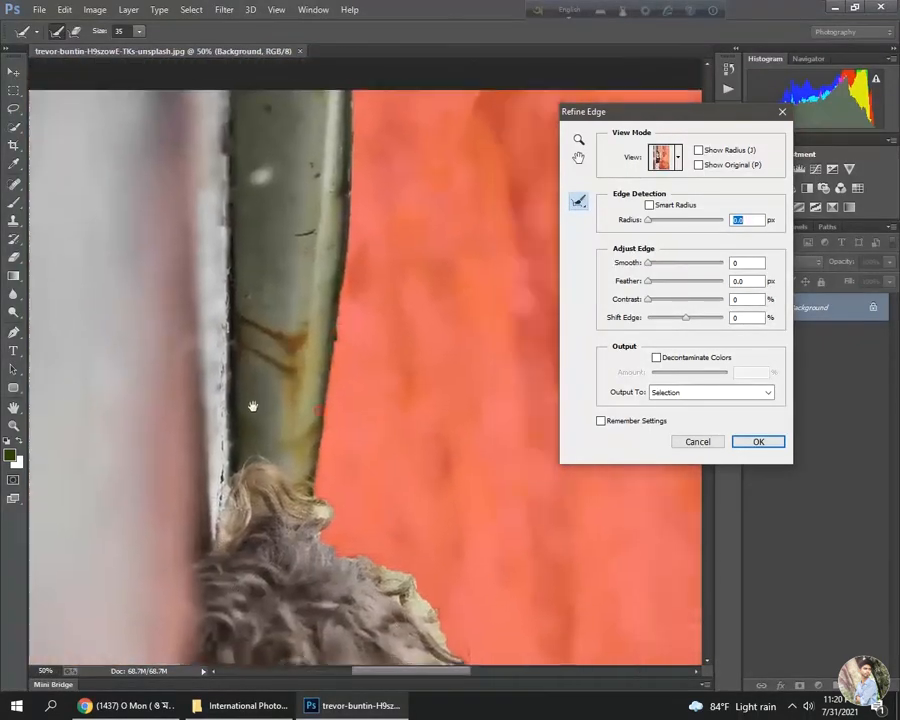
mouse_move(339, 94)
mouse_down()
mouse_move(336, 283)
mouse_move(337, 202)
mouse_move(318, 441)
mouse_up()
drag(322, 342, 306, 480)
mouse_move(382, 490)
mouse_down()
mouse_move(249, 342)
mouse_move(221, 273)
mouse_up()
mouse_move(150, 295)
mouse_down()
mouse_move(153, 336)
mouse_move(215, 367)
mouse_move(247, 406)
mouse_move(262, 386)
mouse_move(309, 507)
mouse_up()
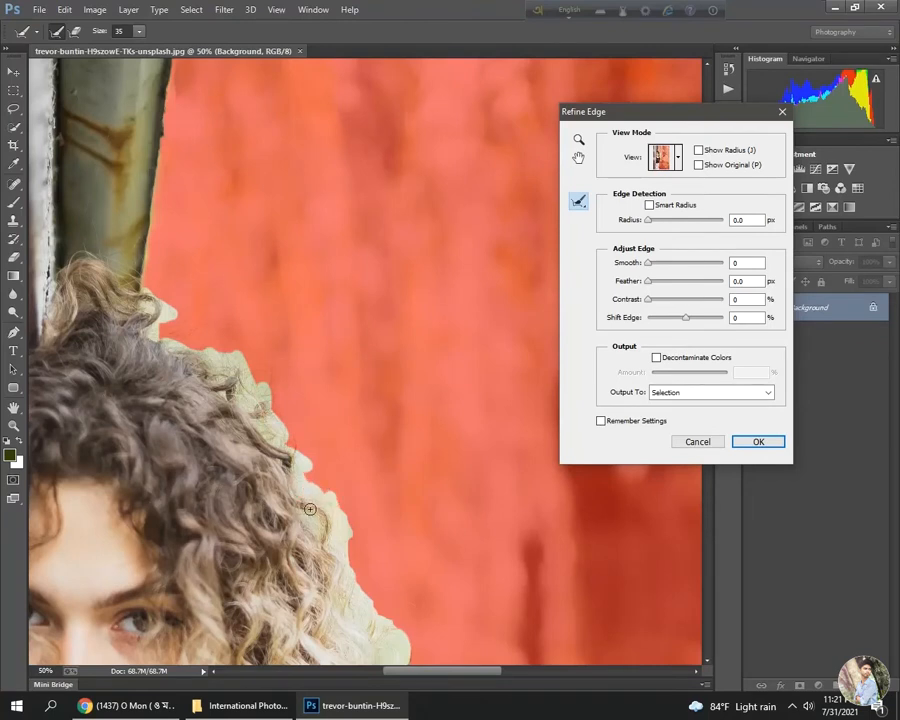
Step: Brush the Refine Radius tool over the outer curls from beside the face down to the shoulder
drag(349, 460, 288, 287)
mouse_move(284, 312)
mouse_down()
mouse_move(271, 358)
mouse_move(338, 532)
mouse_up()
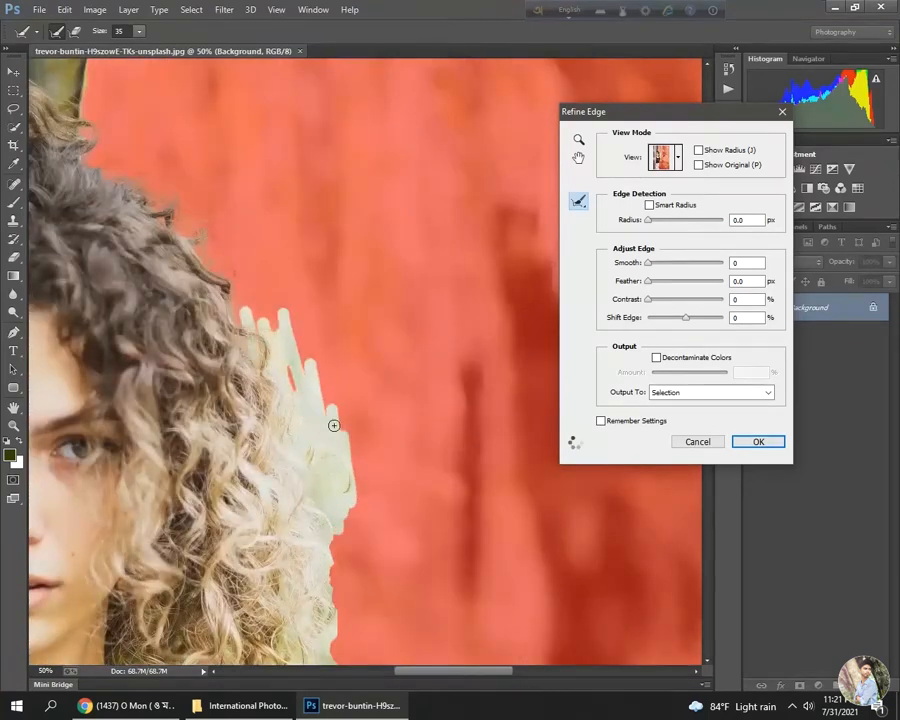
mouse_move(276, 314)
mouse_down()
mouse_move(338, 438)
mouse_move(353, 388)
mouse_move(345, 228)
mouse_up()
mouse_move(334, 389)
mouse_down()
mouse_move(313, 304)
mouse_move(295, 420)
mouse_move(339, 428)
mouse_move(333, 628)
mouse_move(326, 515)
mouse_up()
drag(384, 450, 456, 259)
mouse_move(420, 314)
mouse_down()
mouse_move(306, 629)
mouse_move(351, 471)
mouse_move(361, 520)
mouse_move(333, 586)
mouse_move(346, 559)
mouse_move(340, 593)
mouse_move(353, 575)
mouse_move(404, 313)
mouse_move(387, 441)
mouse_move(380, 284)
mouse_move(363, 381)
mouse_move(362, 318)
mouse_up()
mouse_move(370, 249)
mouse_down()
mouse_move(408, 344)
mouse_move(334, 309)
mouse_move(353, 302)
mouse_move(376, 315)
mouse_move(388, 368)
mouse_move(408, 243)
mouse_move(400, 244)
mouse_move(404, 474)
mouse_up()
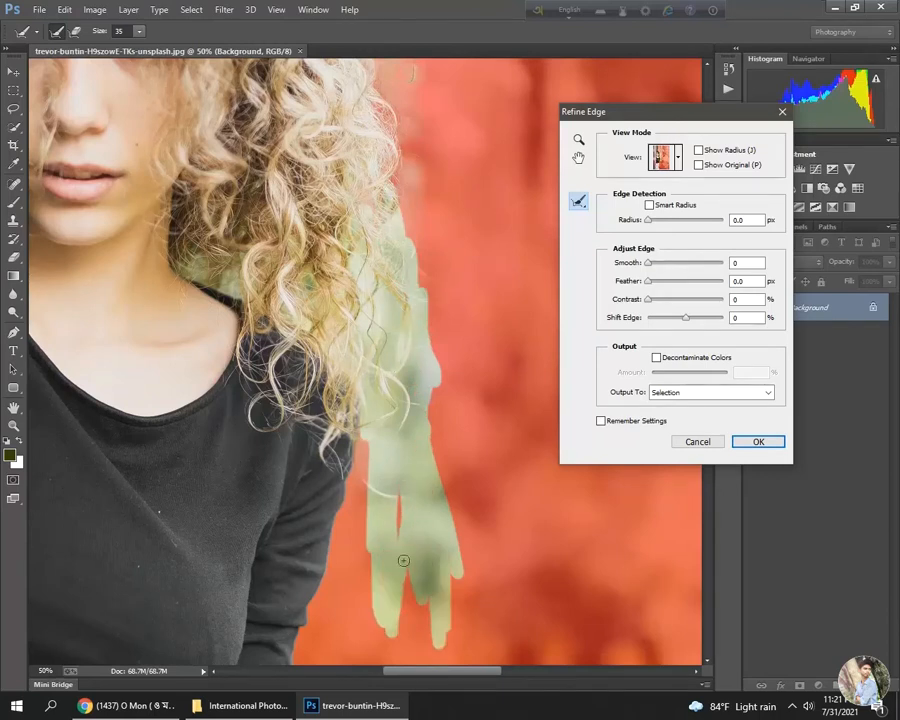
mouse_move(351, 300)
mouse_down()
mouse_move(371, 239)
mouse_move(364, 206)
mouse_move(424, 164)
mouse_move(299, 320)
mouse_move(407, 175)
mouse_move(370, 358)
mouse_move(372, 444)
mouse_move(419, 290)
mouse_move(406, 337)
mouse_move(407, 437)
mouse_move(371, 340)
mouse_move(395, 364)
mouse_up()
mouse_move(490, 581)
mouse_down()
mouse_move(406, 406)
mouse_move(470, 598)
mouse_up()
Step: Refine the edge along the forearm and frayed jeans, and apply Refine Edge with output to Selection
mouse_move(376, 114)
mouse_down()
mouse_move(312, 368)
mouse_move(271, 668)
mouse_move(305, 342)
mouse_move(325, 465)
mouse_up()
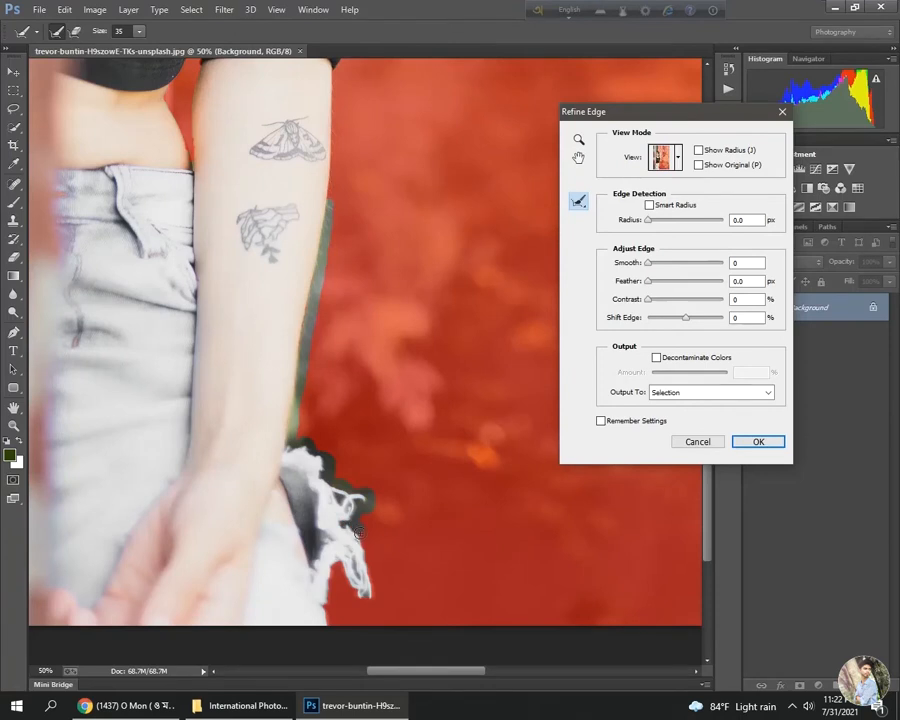
mouse_move(224, 60)
mouse_down()
mouse_move(369, 240)
mouse_move(334, 355)
mouse_move(365, 200)
mouse_up()
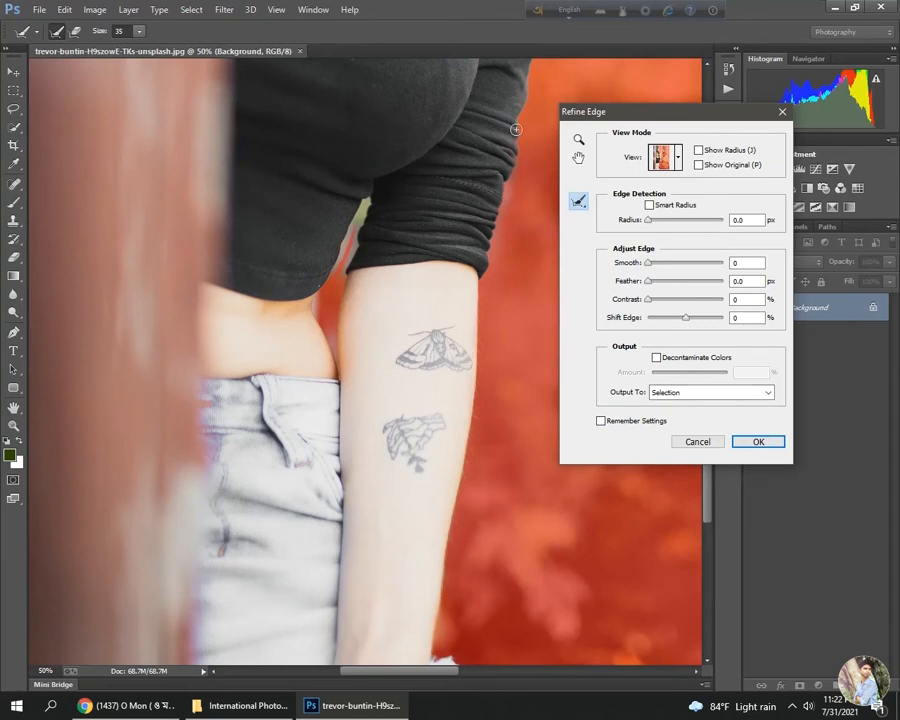
click(774, 440)
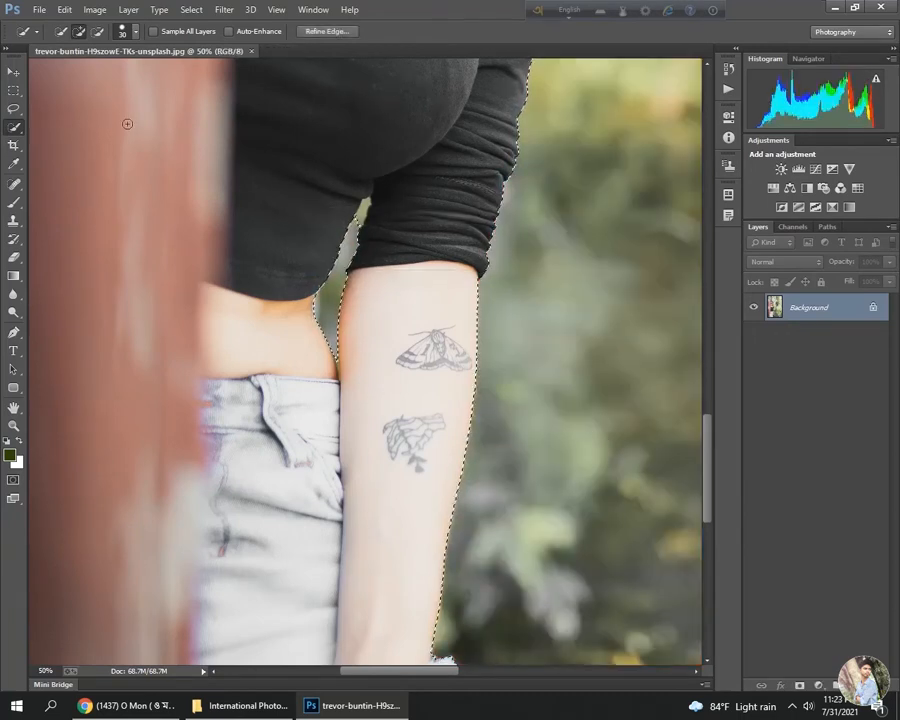
Step: Correct the Quick Selection around the gap between the torso and the rolled sleeve, keeping the sleeve selected
click(98, 34)
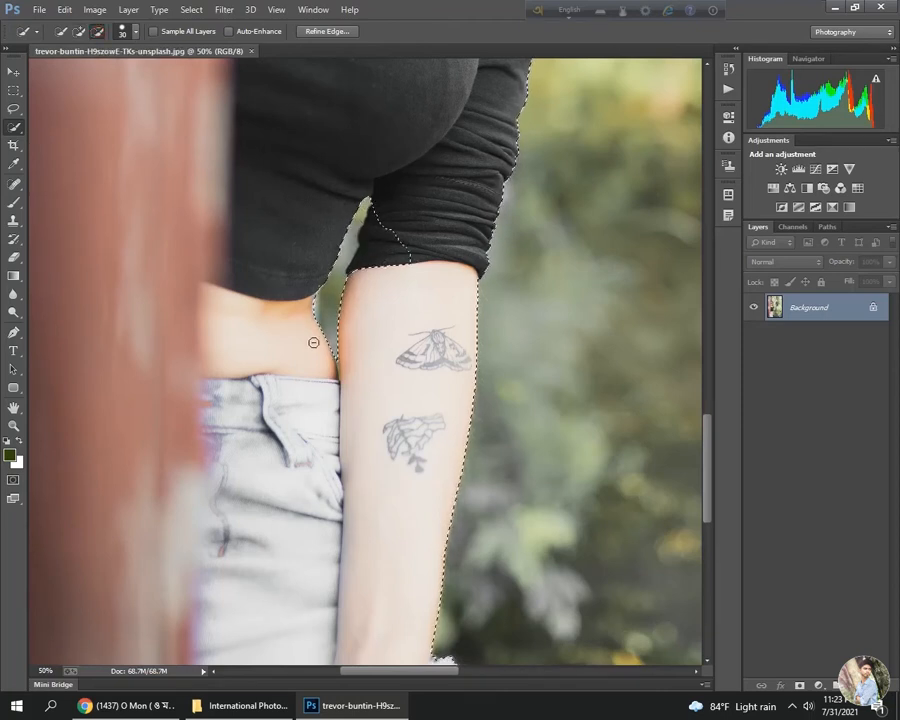
mouse_move(382, 208)
mouse_down()
mouse_move(367, 238)
mouse_move(362, 280)
mouse_move(395, 236)
mouse_move(382, 207)
mouse_up()
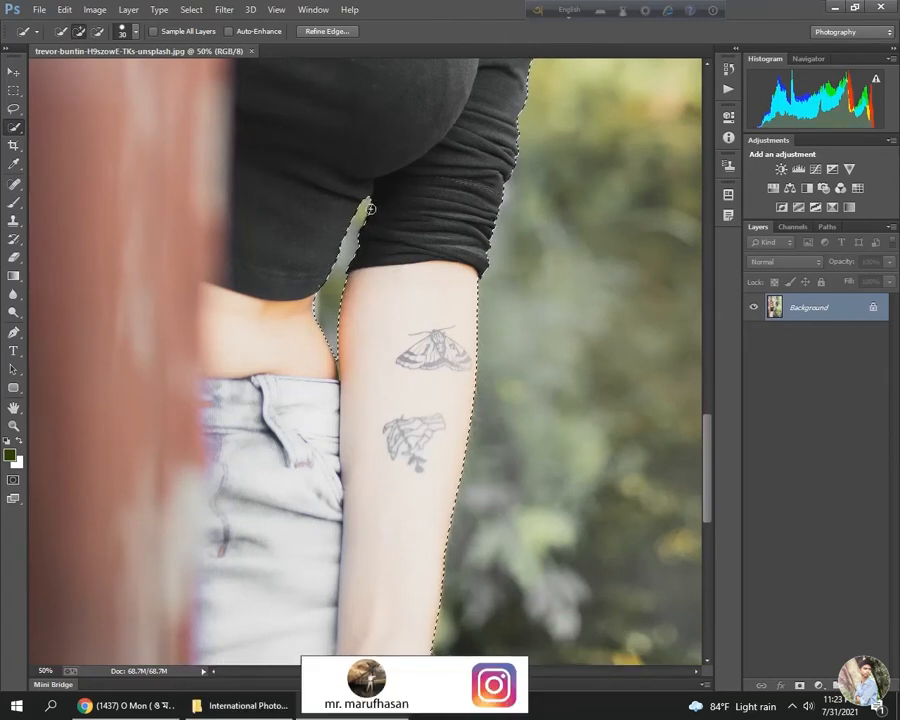
key(ctrl+minus)
key(ctrl+minus)
key(ctrl+minus)
key(ctrl+minus)
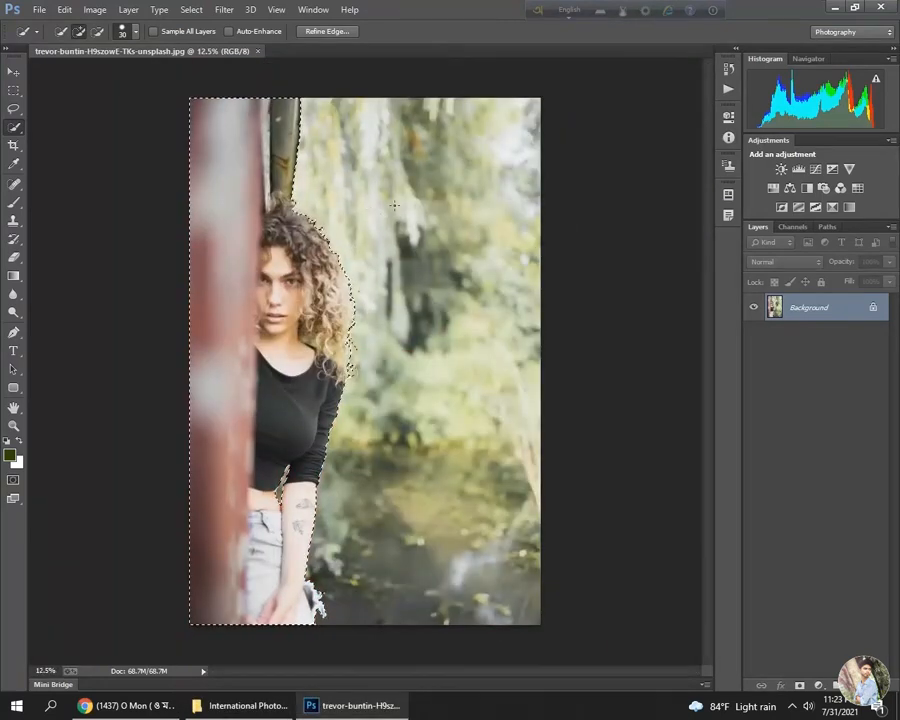
Step: Refine the selection edge with a 1.4 px feather and output it to a New Layer with Layer Mask
right_click(348, 282)
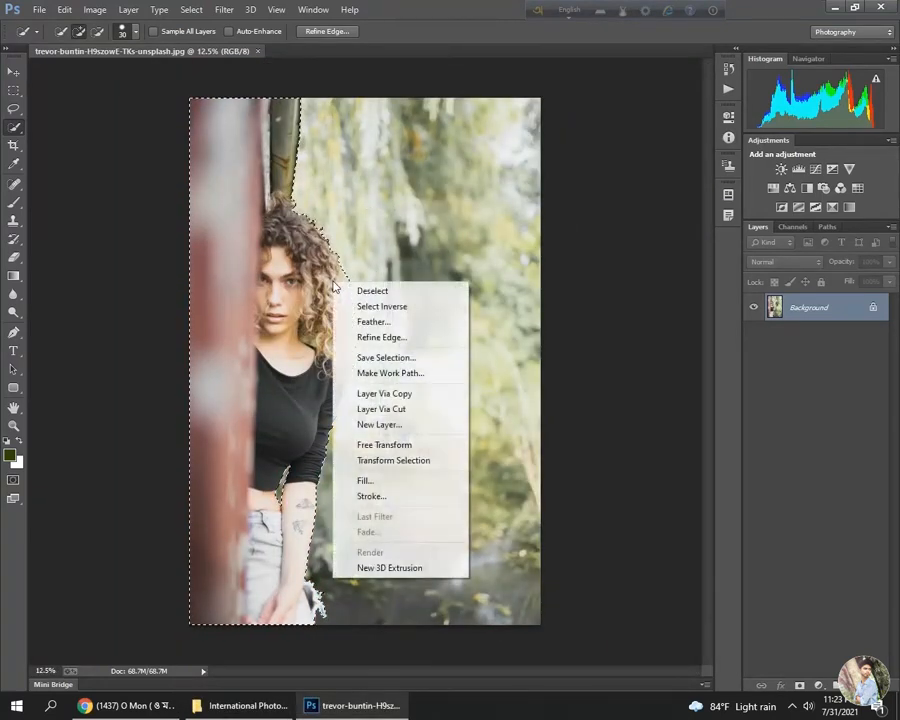
click(378, 335)
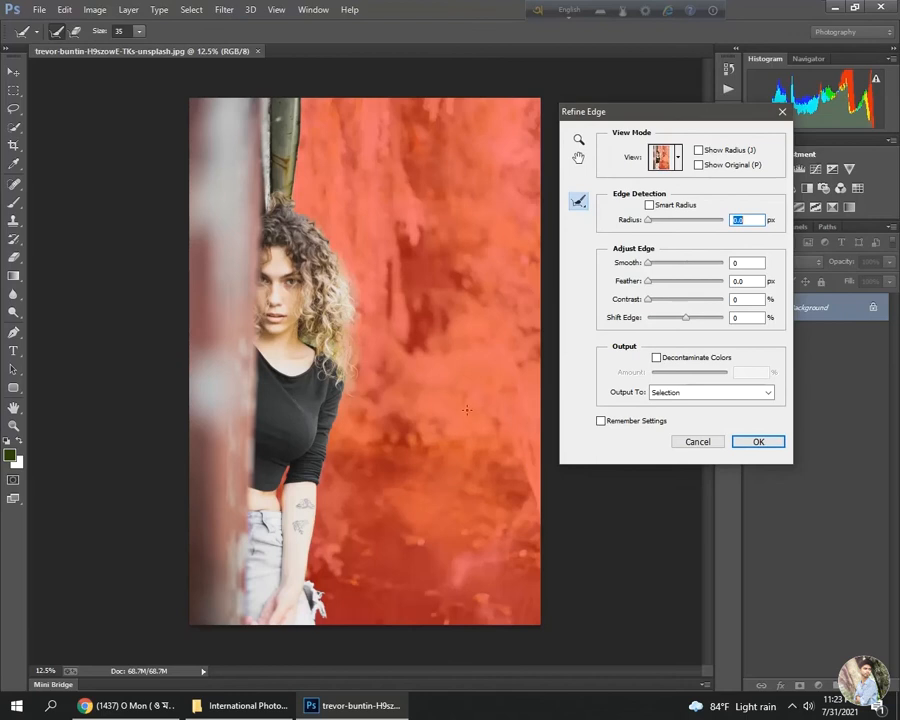
drag(649, 282, 654, 283)
click(654, 284)
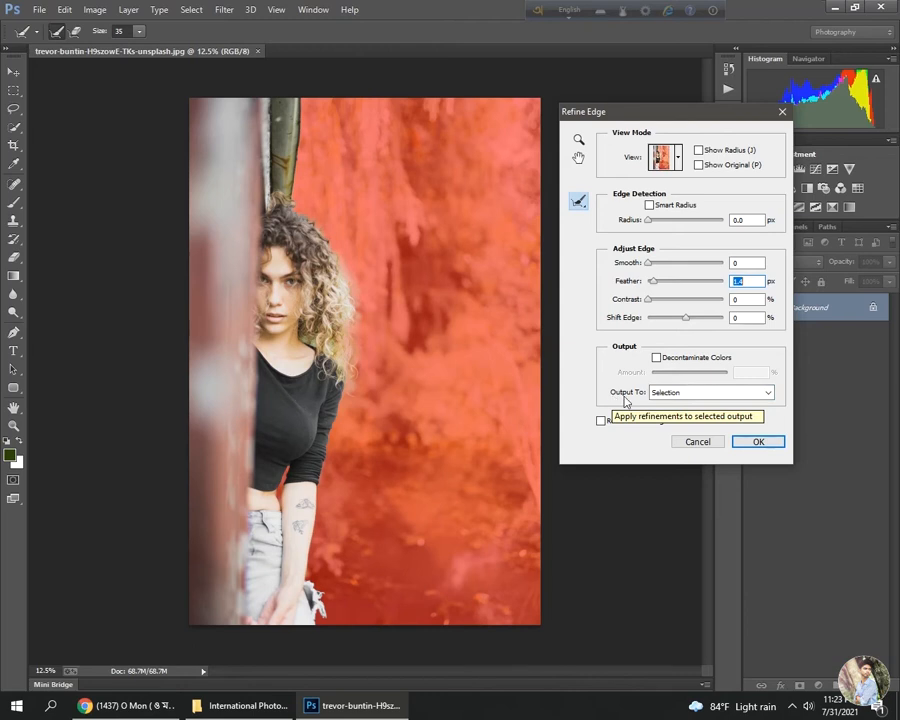
click(766, 393)
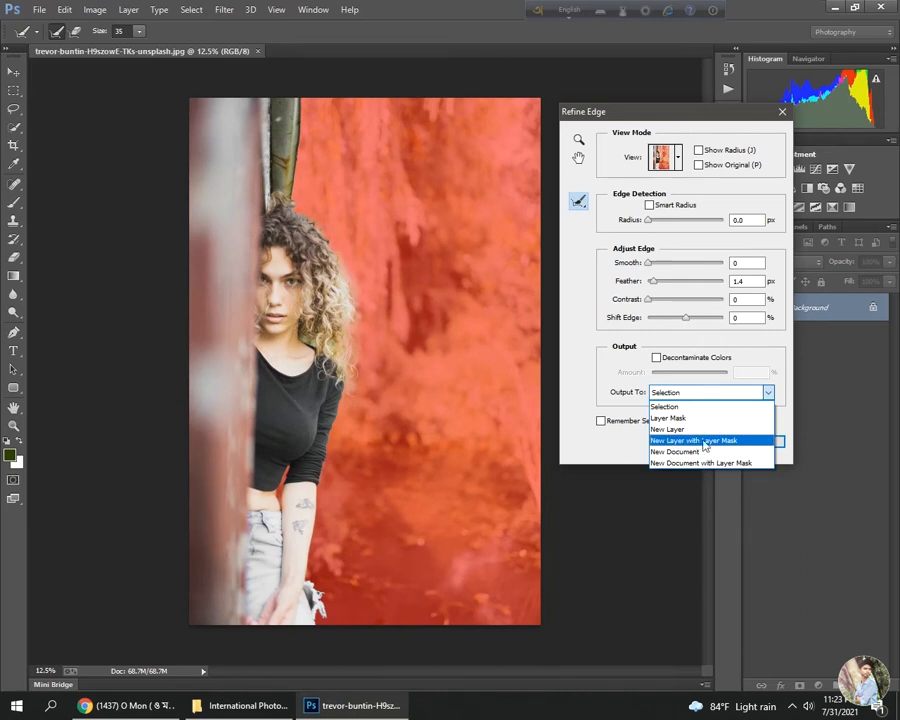
click(739, 442)
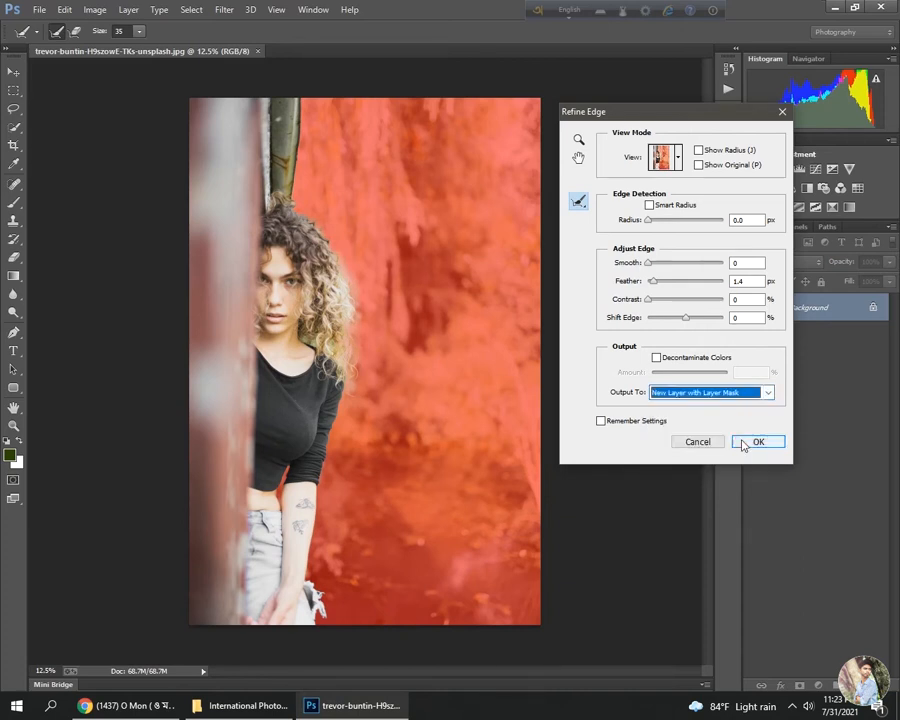
click(752, 443)
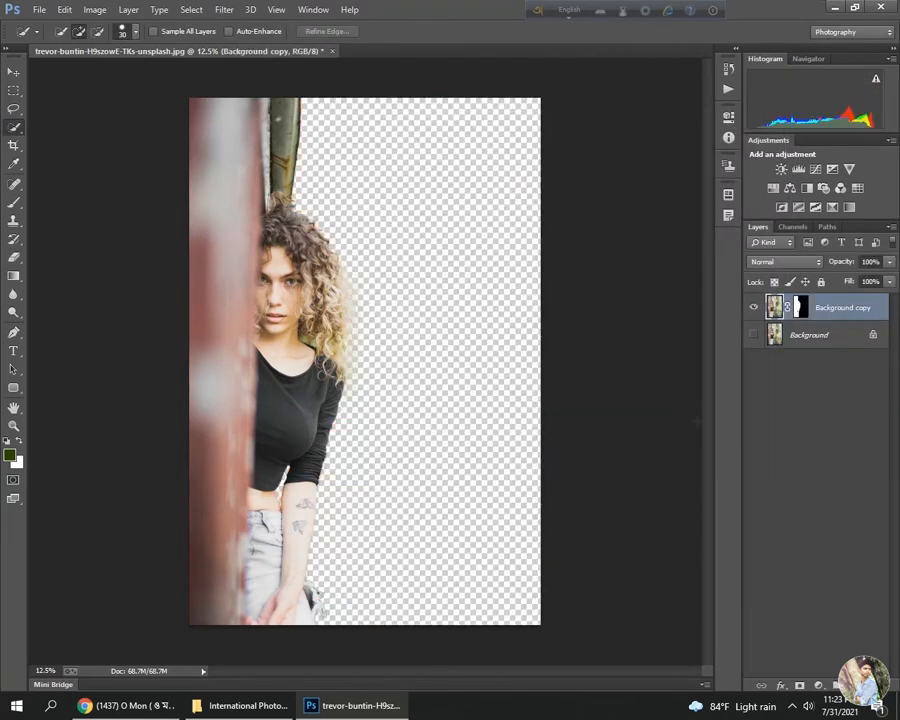
Step: Duplicate the Background layer, hide the masked cutout layer, and show the duplicate
click(13, 72)
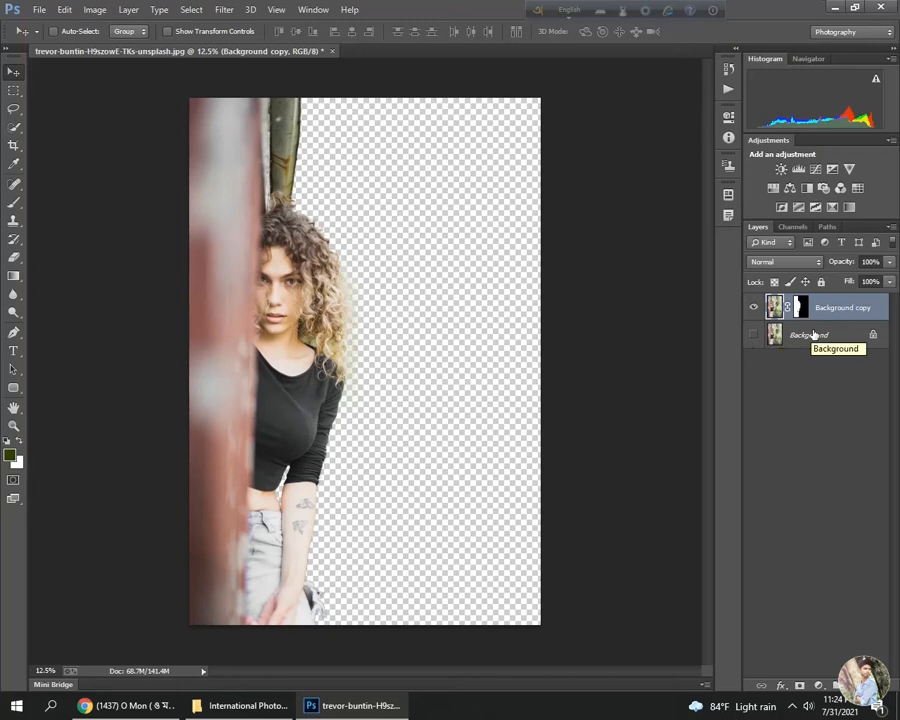
click(786, 336)
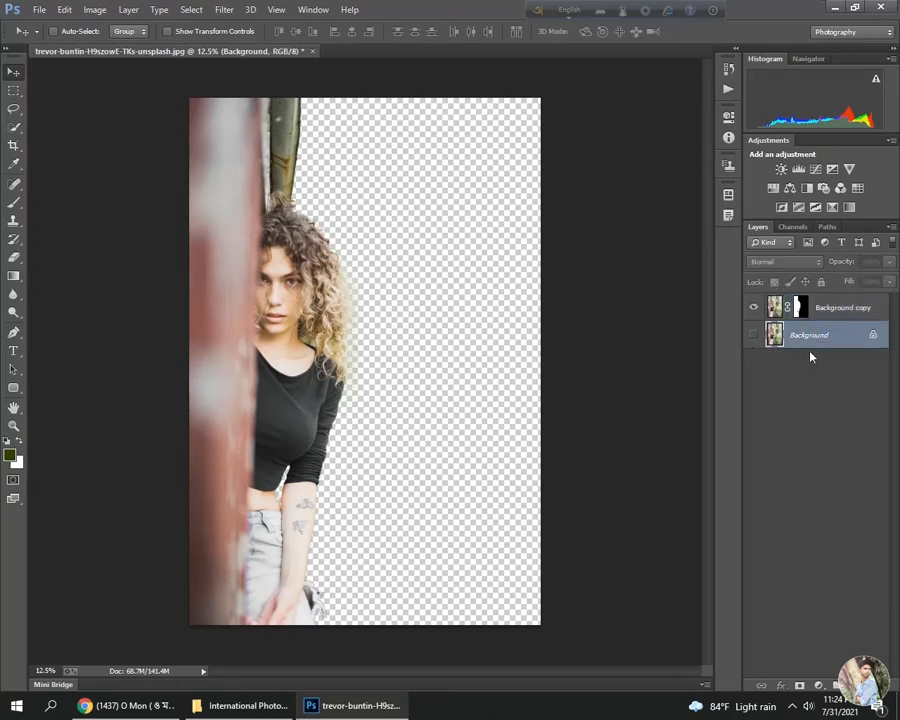
right_click(812, 339)
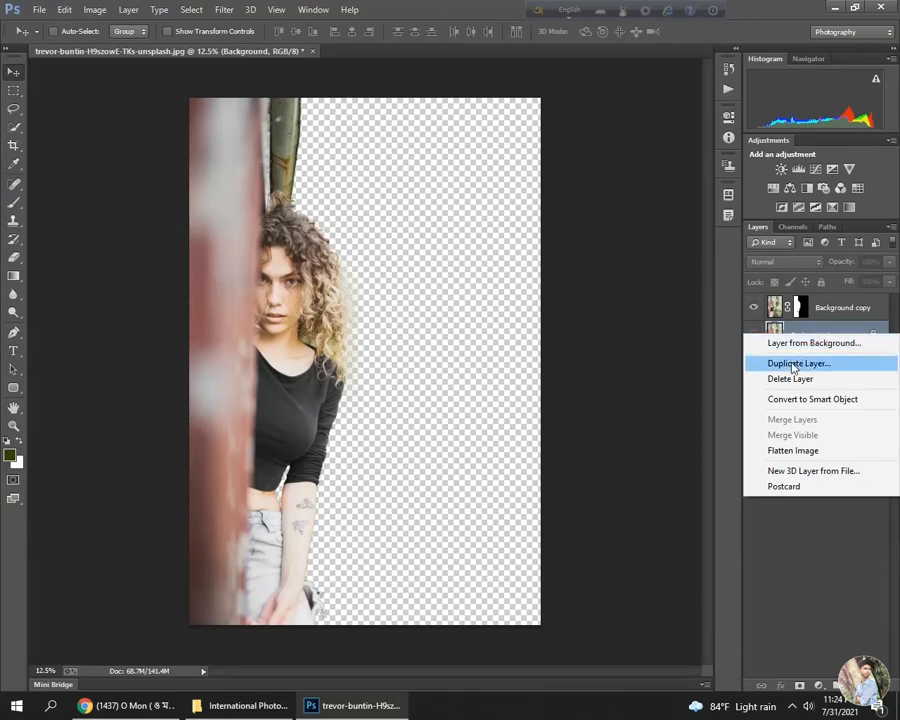
click(795, 364)
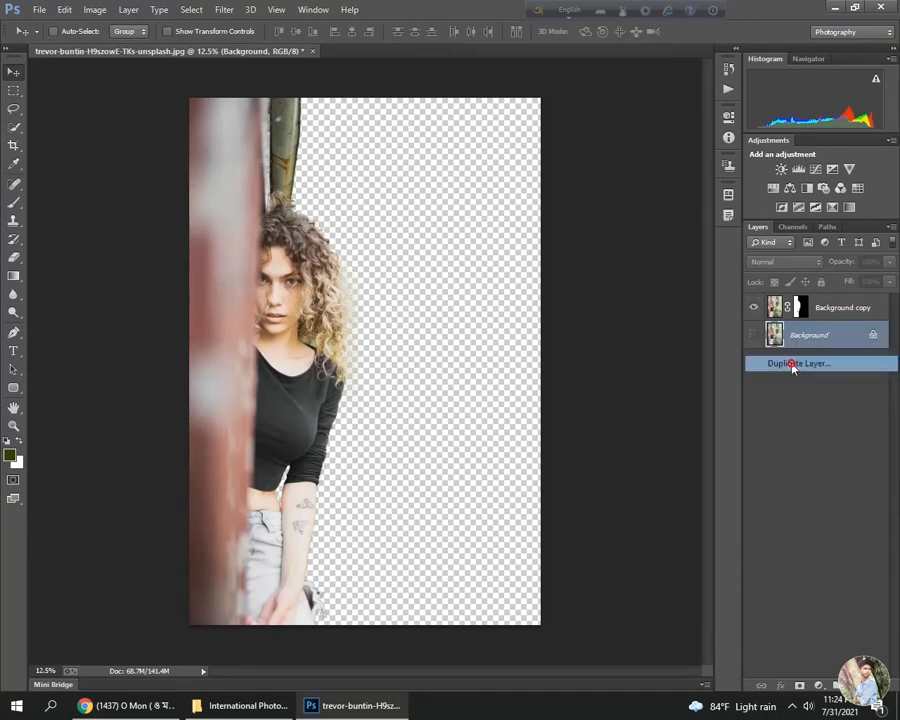
click(592, 218)
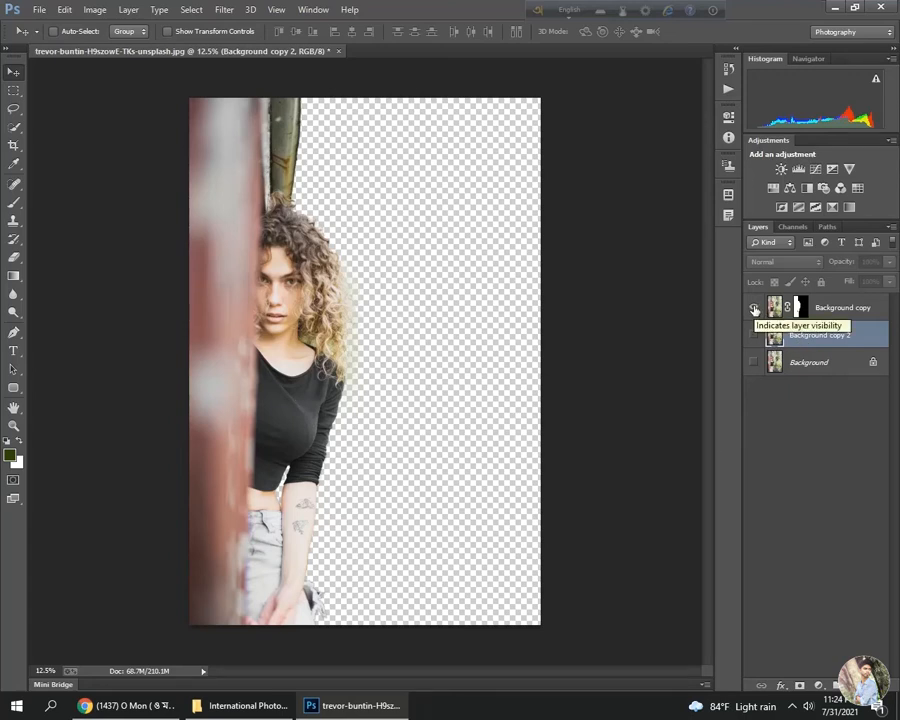
click(754, 308)
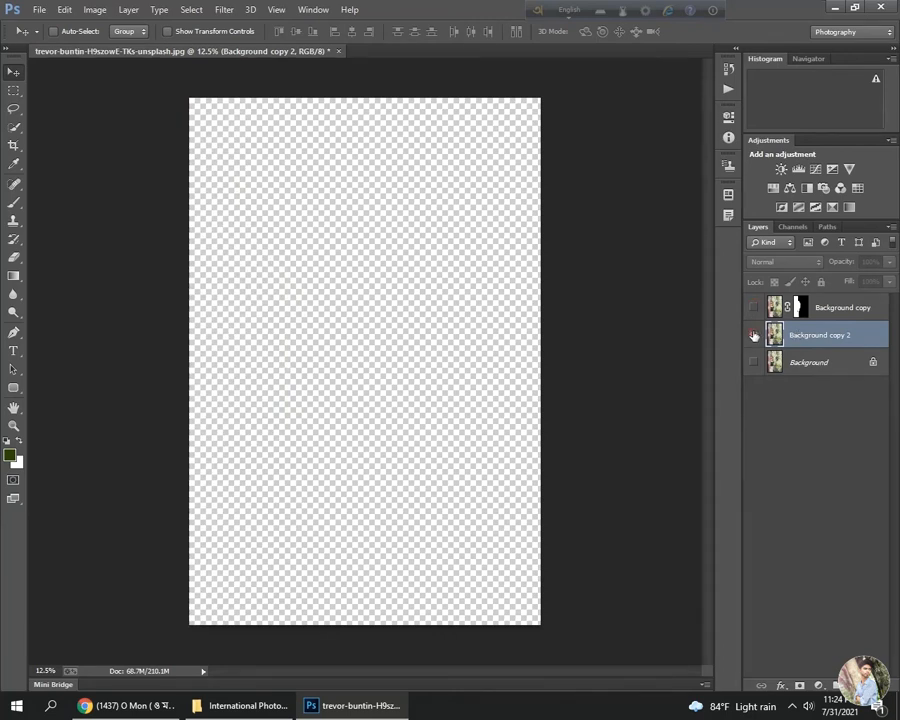
click(754, 335)
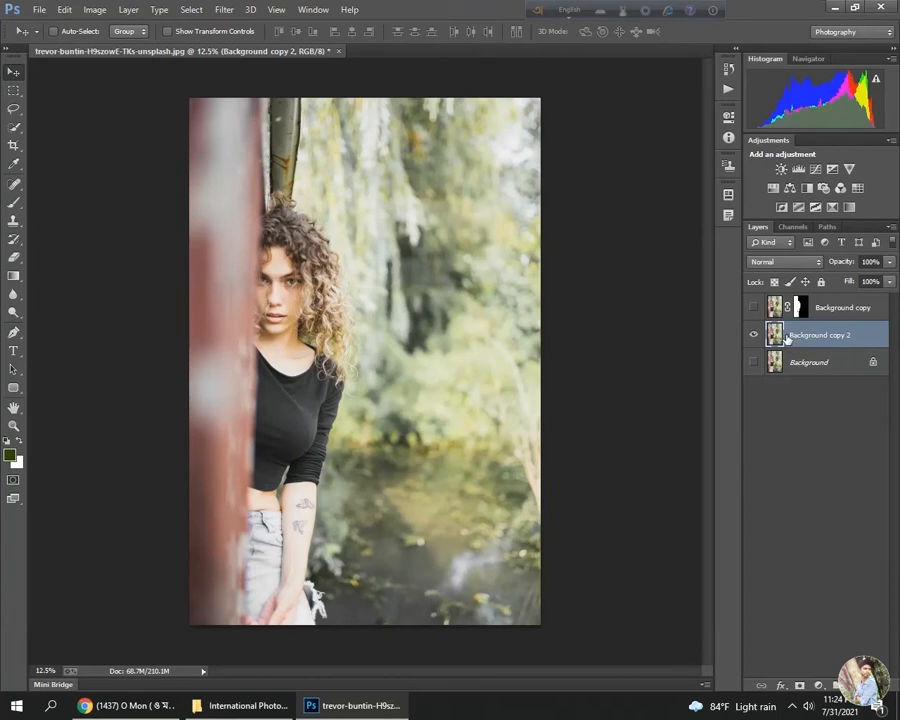
Step: Draw a loose Lasso selection around the woman and the posts on the duplicate layer, from top to bottom edge
click(11, 110)
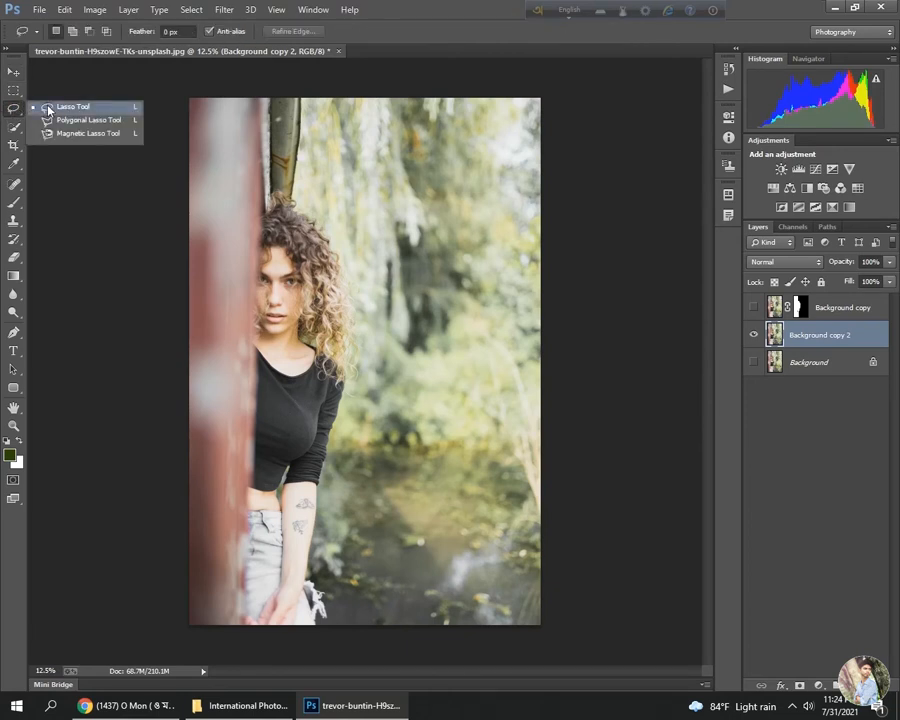
click(57, 108)
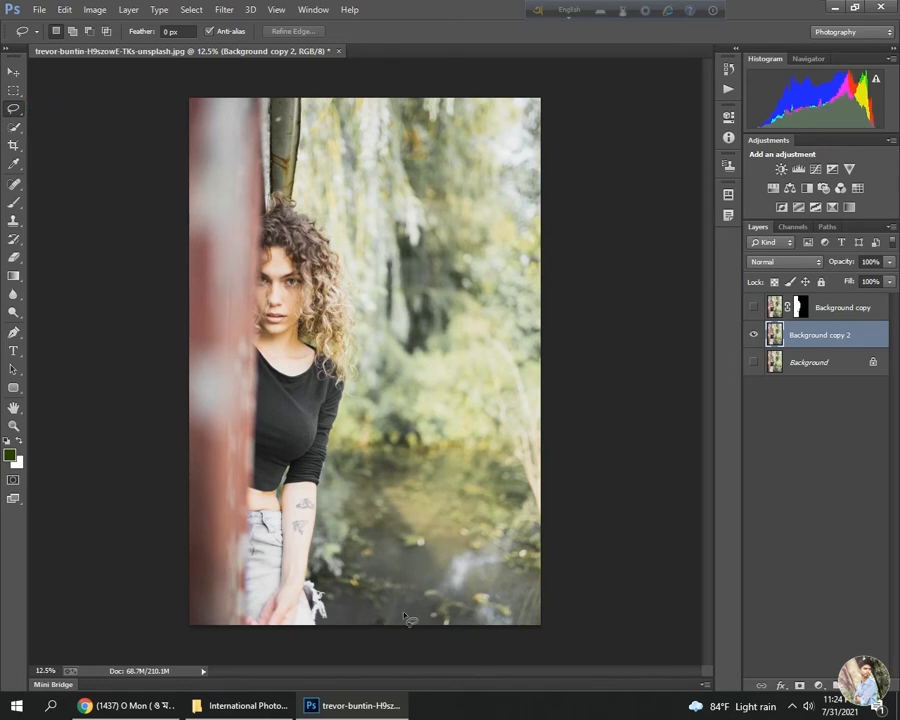
mouse_move(379, 625)
mouse_down()
mouse_move(348, 540)
mouse_move(365, 465)
mouse_move(375, 291)
mouse_move(337, 197)
mouse_move(321, 115)
mouse_move(204, 101)
mouse_move(190, 115)
mouse_move(196, 638)
mouse_move(382, 636)
mouse_up()
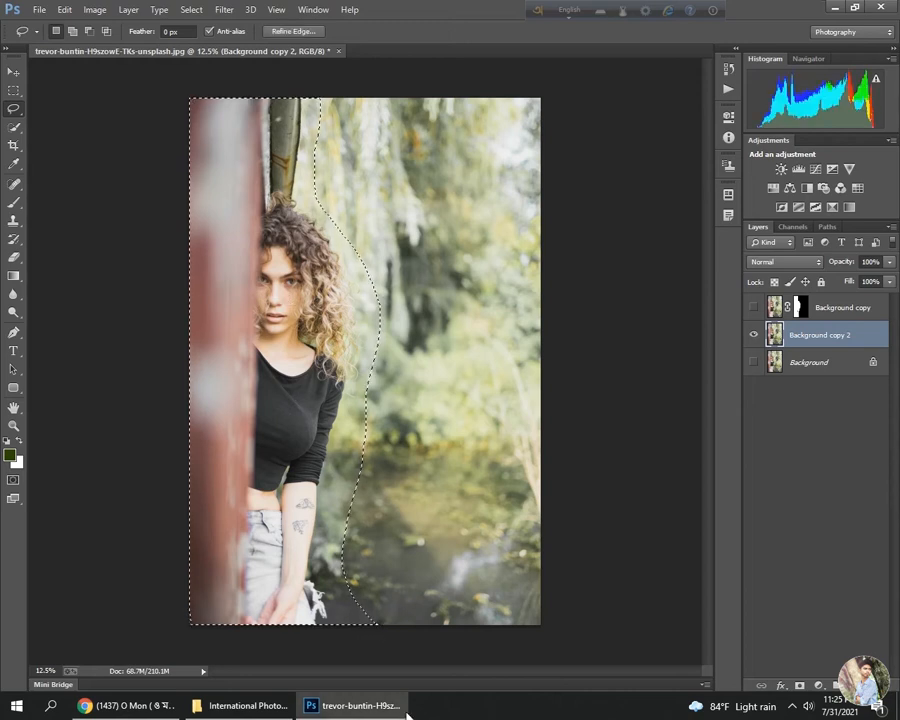
Step: Fill the lassoed area using Content-Aware in Normal mode at 100% opacity, and deselect it
right_click(275, 216)
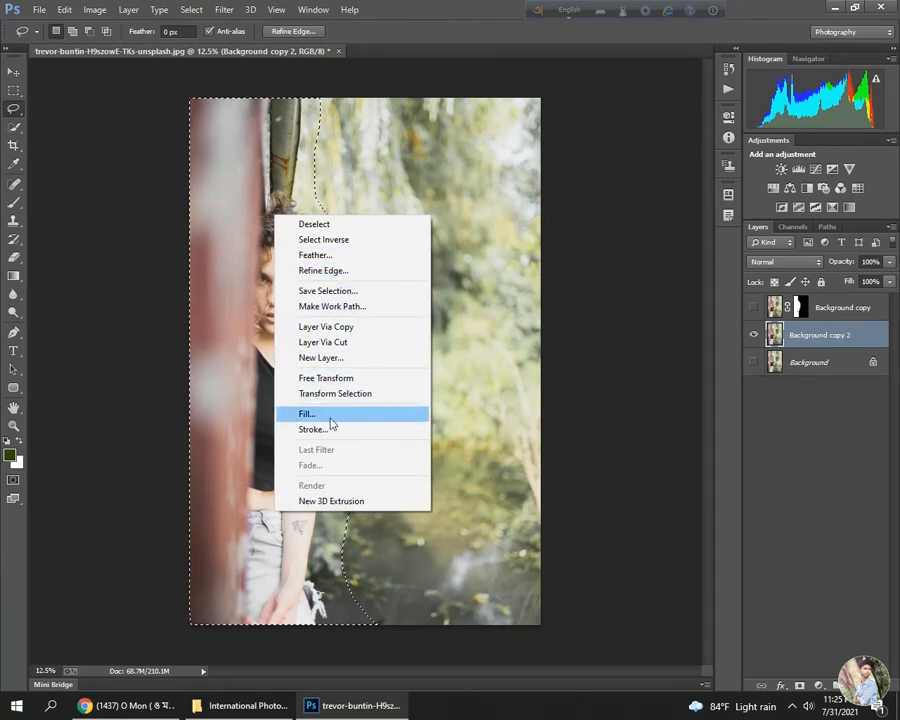
click(364, 414)
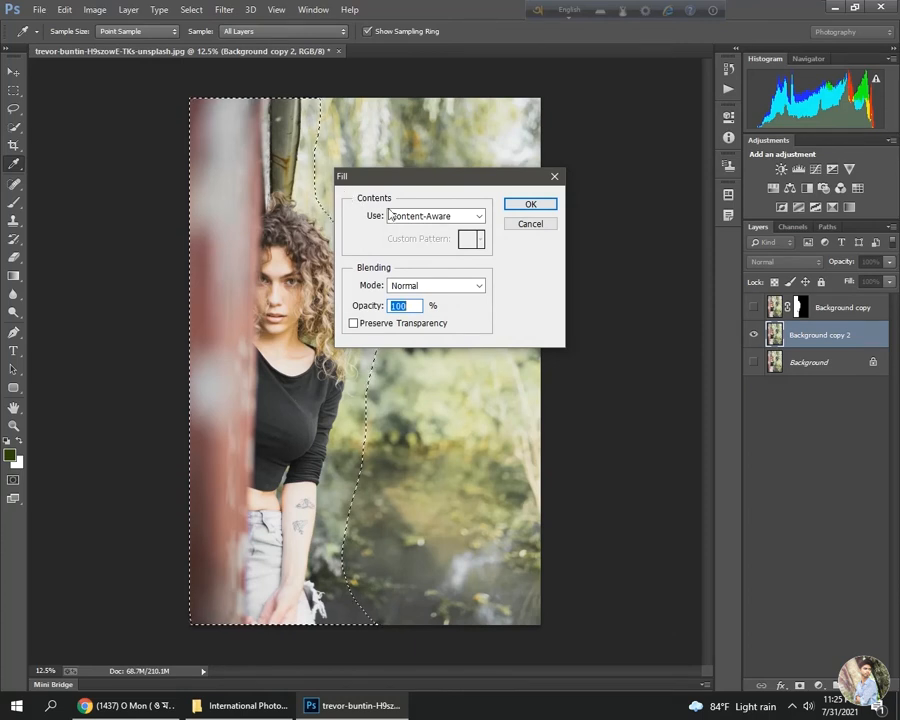
click(519, 205)
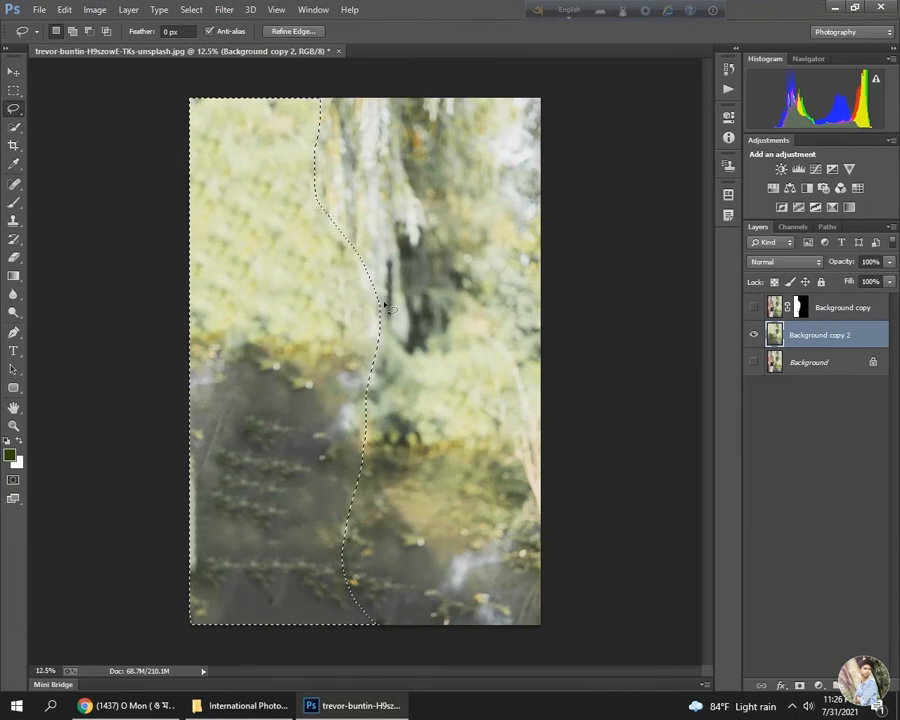
right_click(256, 199)
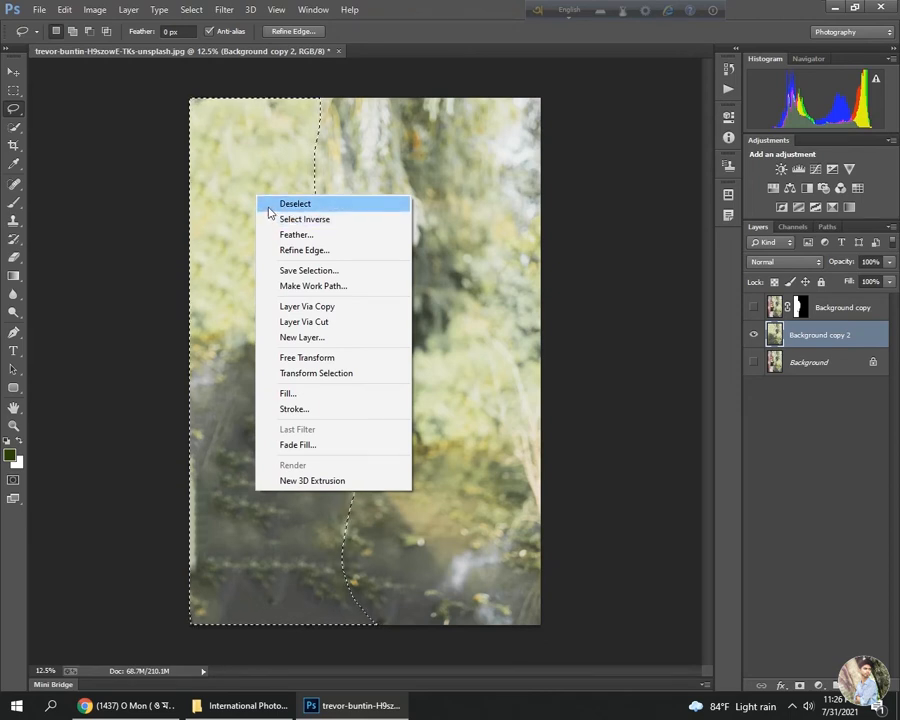
click(270, 207)
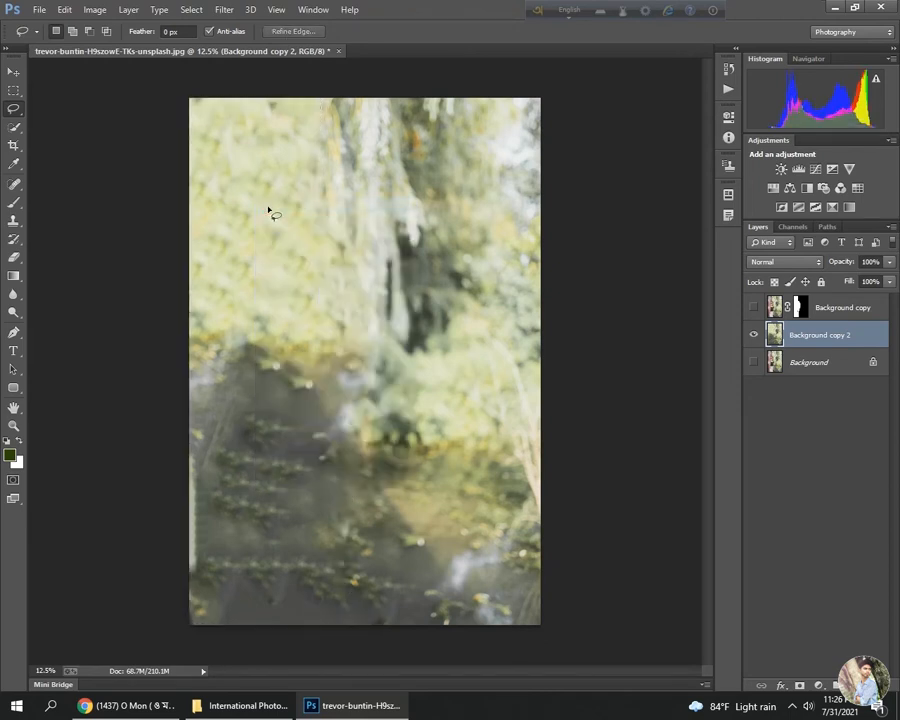
click(10, 72)
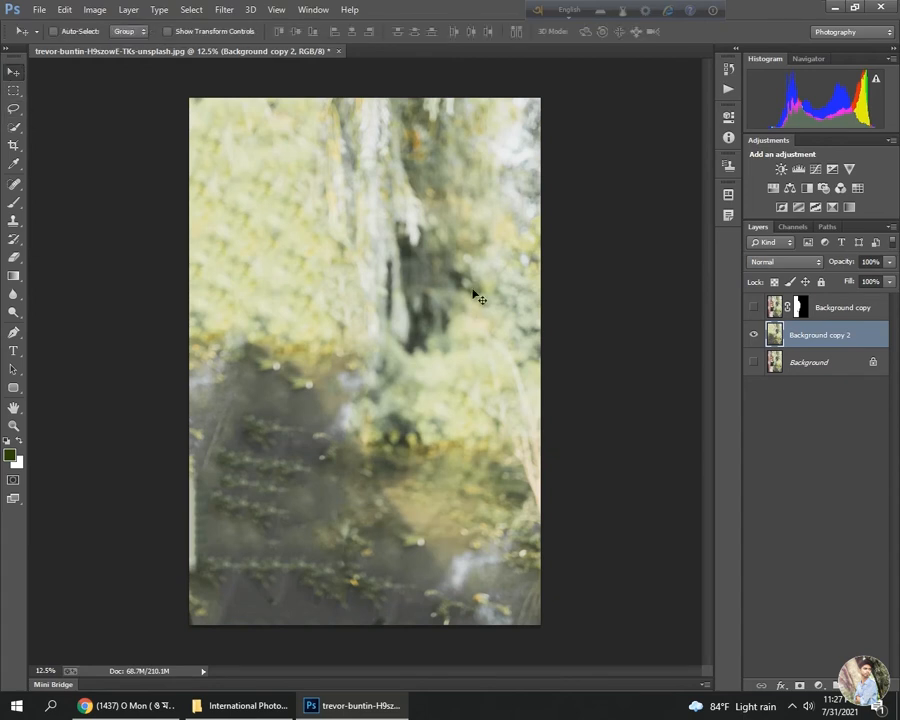
Step: Start a Tilt-Shift blur on the filled layer, moving its centre below the photo and its upper transition line to the top edge
click(220, 8)
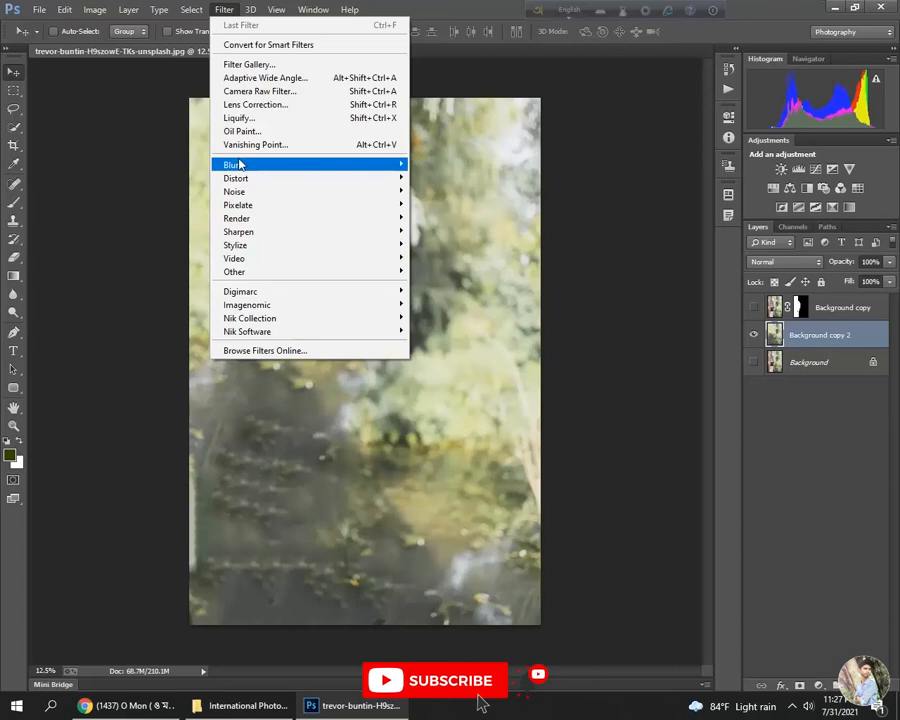
mouse_move(251, 167)
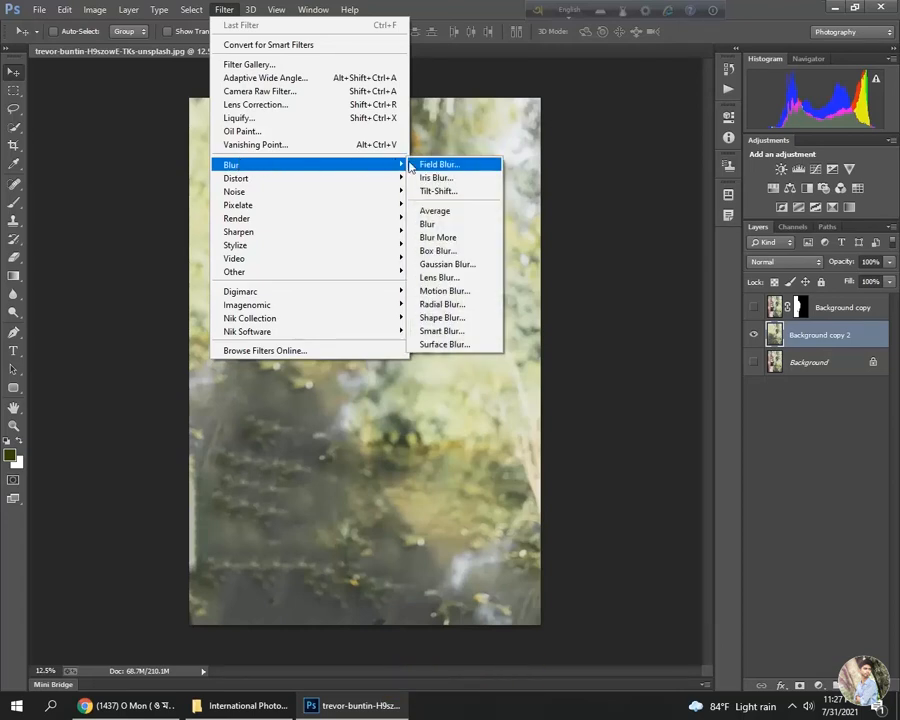
click(457, 192)
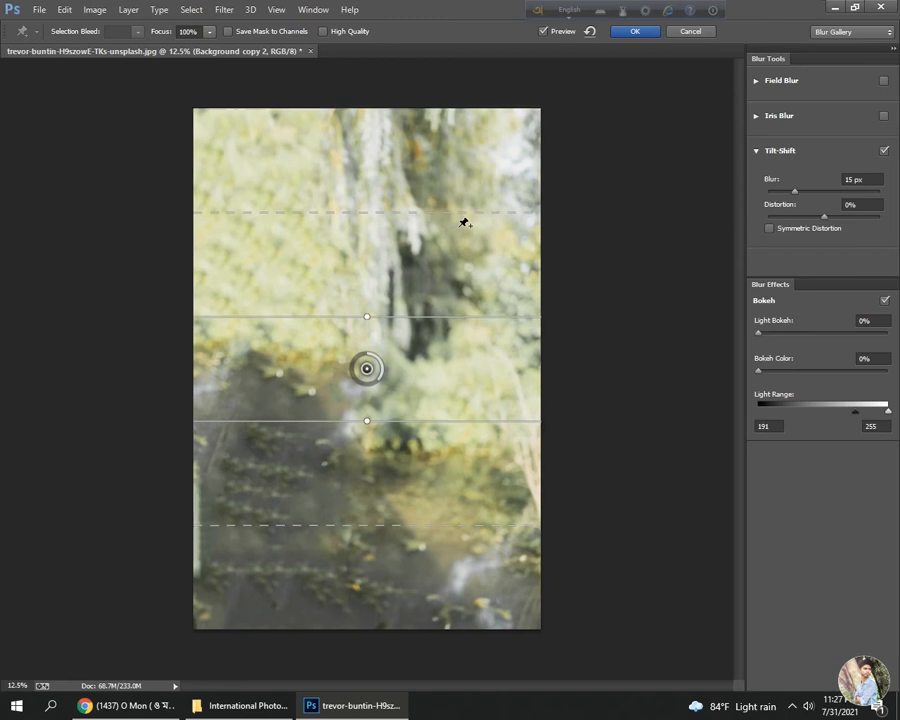
key(ctrl+minus)
drag(376, 250, 376, 208)
drag(376, 450, 362, 602)
drag(367, 404, 366, 583)
drag(367, 368, 367, 503)
drag(376, 366, 374, 237)
Step: Set the Tilt-Shift blur amount to 112 px
drag(795, 191, 806, 195)
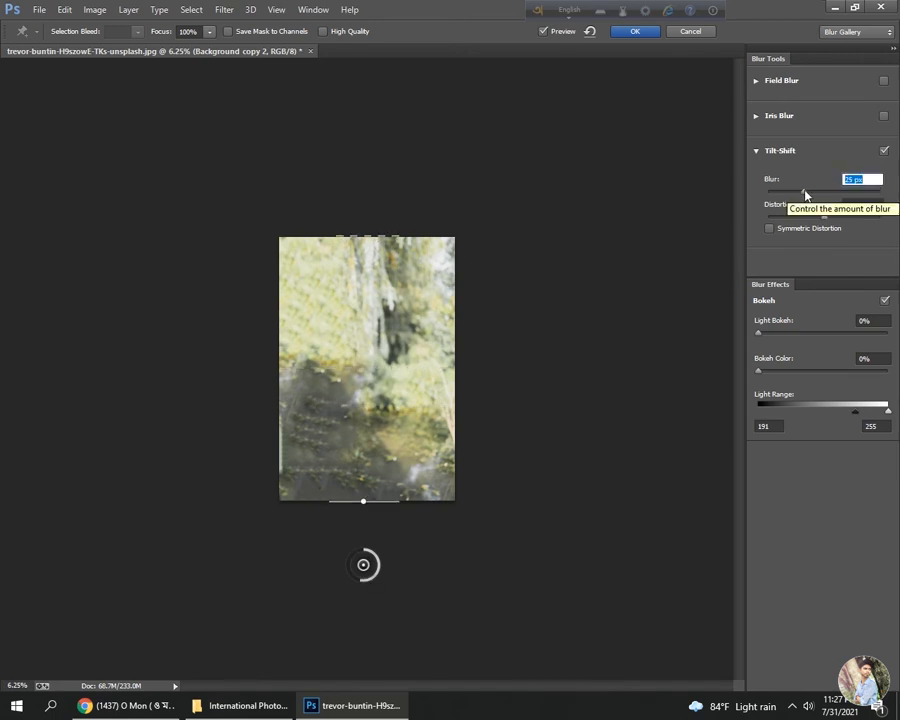
key(ctrl+plus)
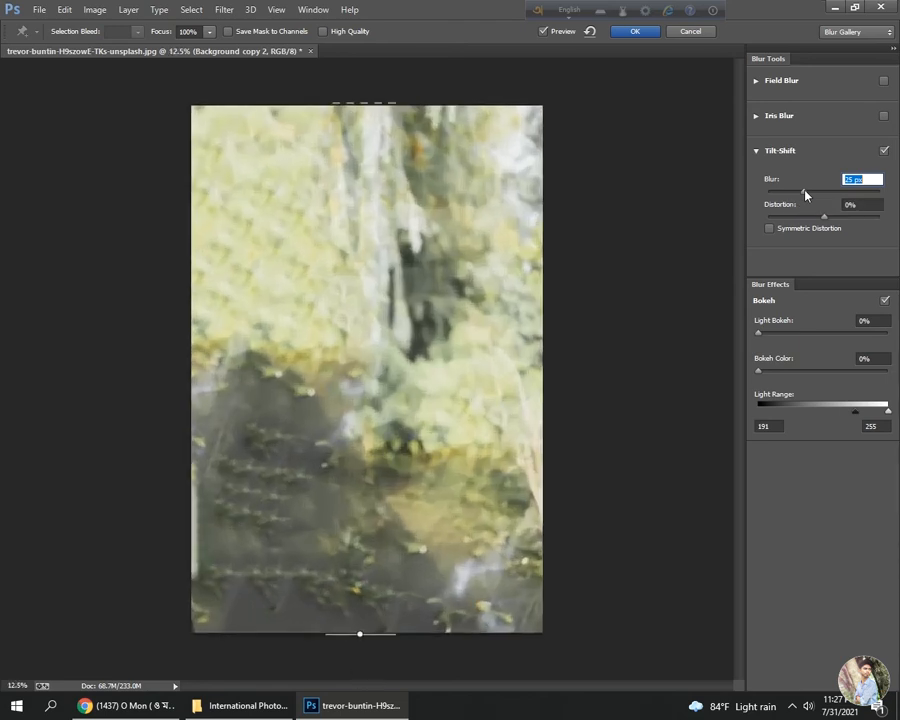
click(829, 192)
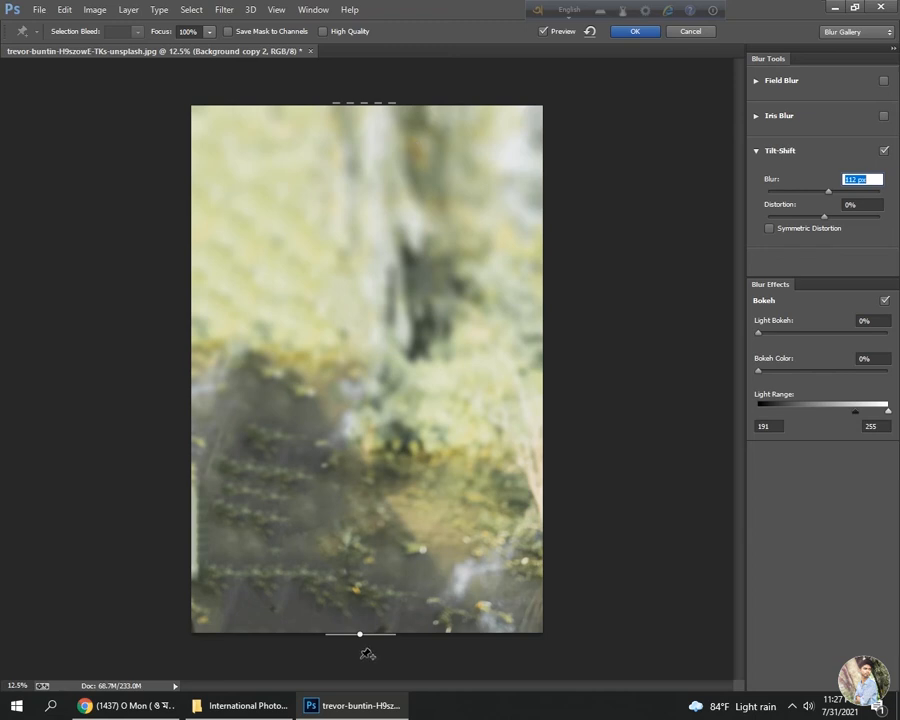
Step: Move the Tilt-Shift centre and its focus line much farther below the photo, extending the blur over the lower background
key(ctrl+minus)
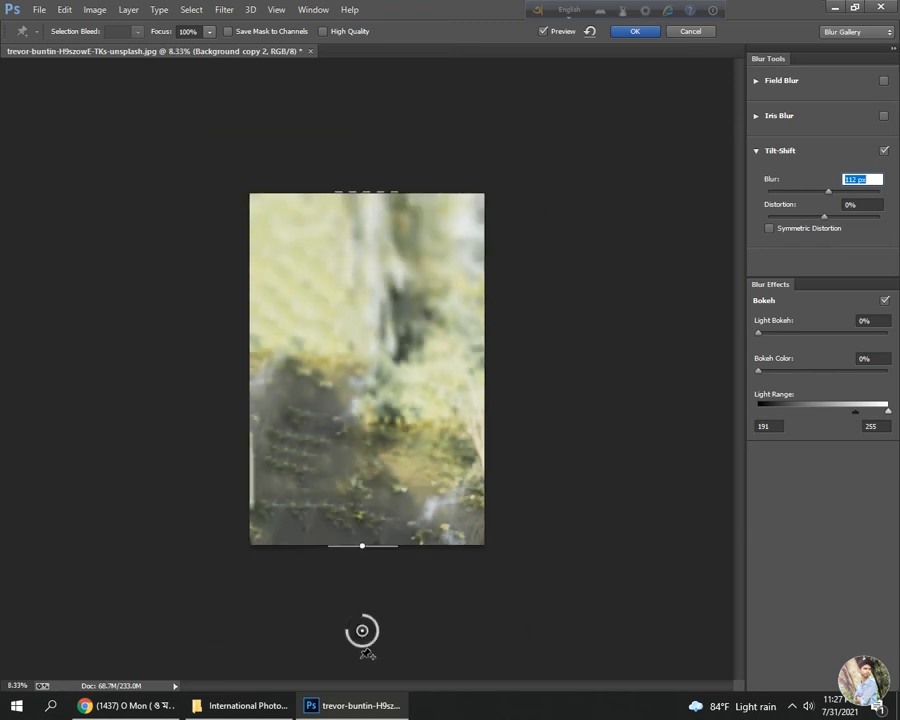
drag(363, 633, 364, 676)
drag(363, 602, 362, 665)
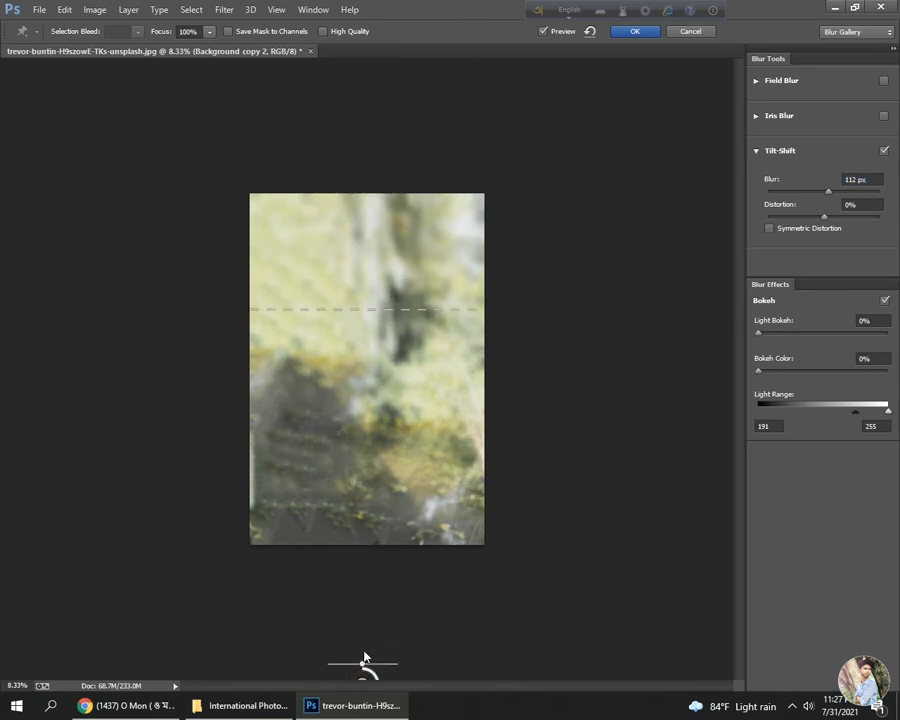
key(ctrl+minus)
drag(373, 321, 363, 248)
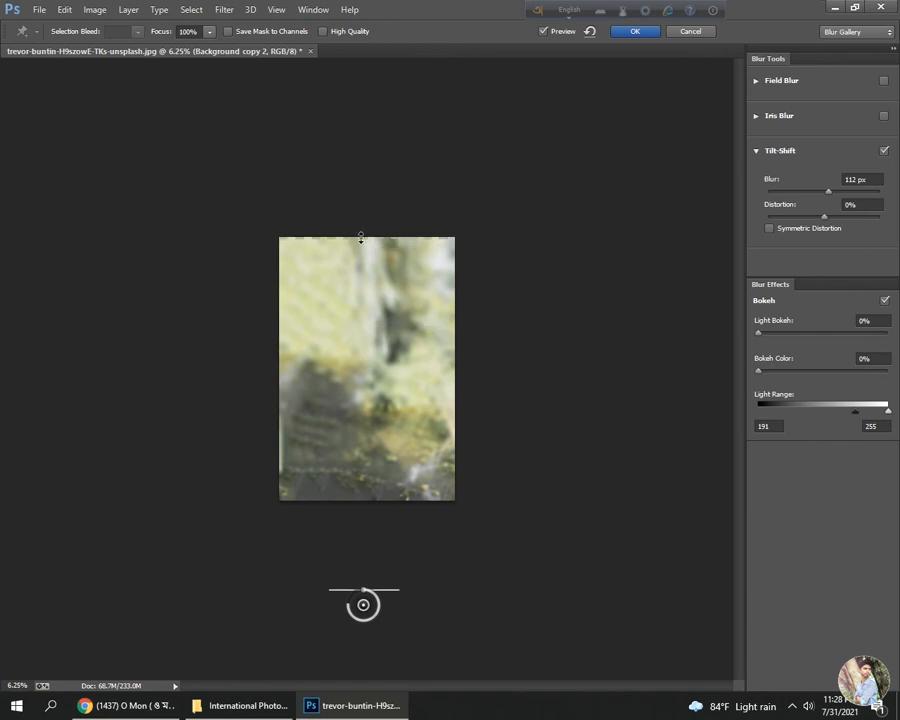
drag(363, 604, 364, 670)
key(ctrl+minus)
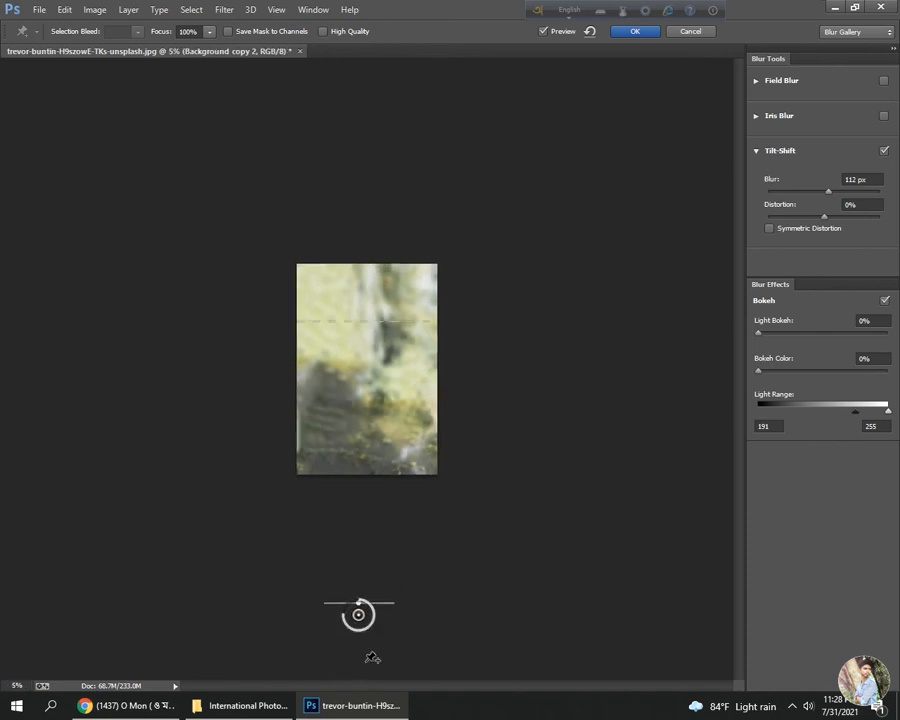
key(ctrl+minus)
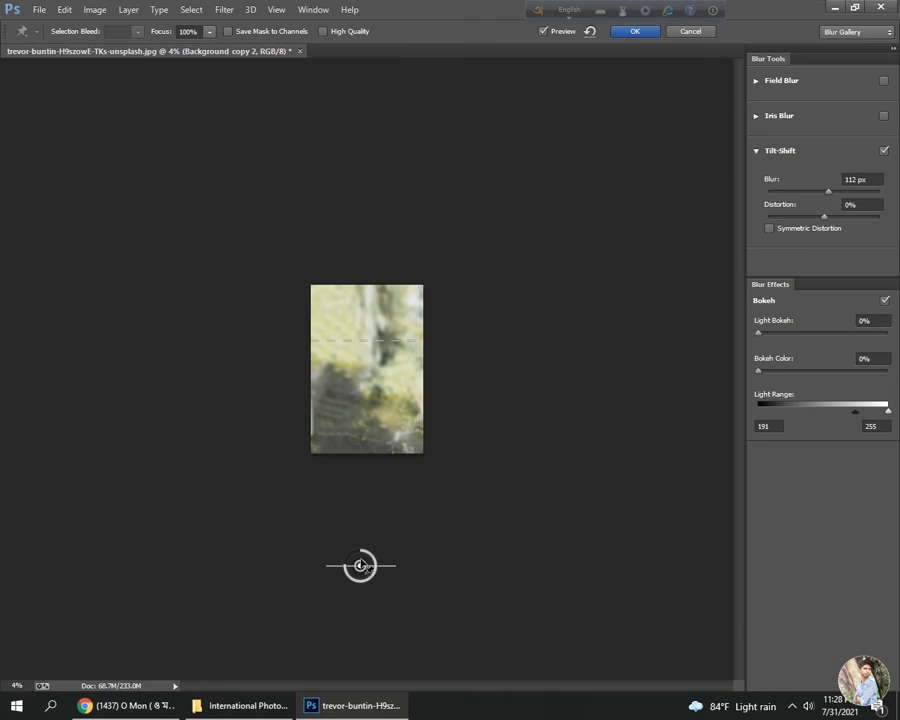
mouse_move(361, 564)
mouse_down()
mouse_move(362, 527)
mouse_move(362, 670)
mouse_move(362, 560)
mouse_up()
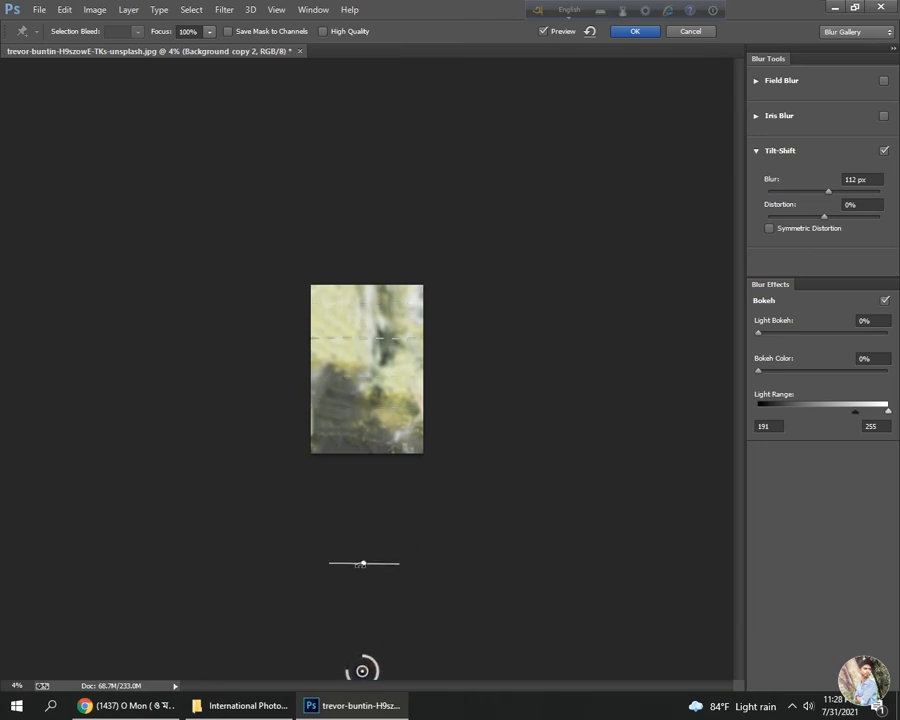
Step: Set the Tilt-Shift blur to 106 px and move the upper dashed transition line down to about mid-photo
key(ctrl+plus)
key(ctrl+plus)
drag(829, 191, 828, 193)
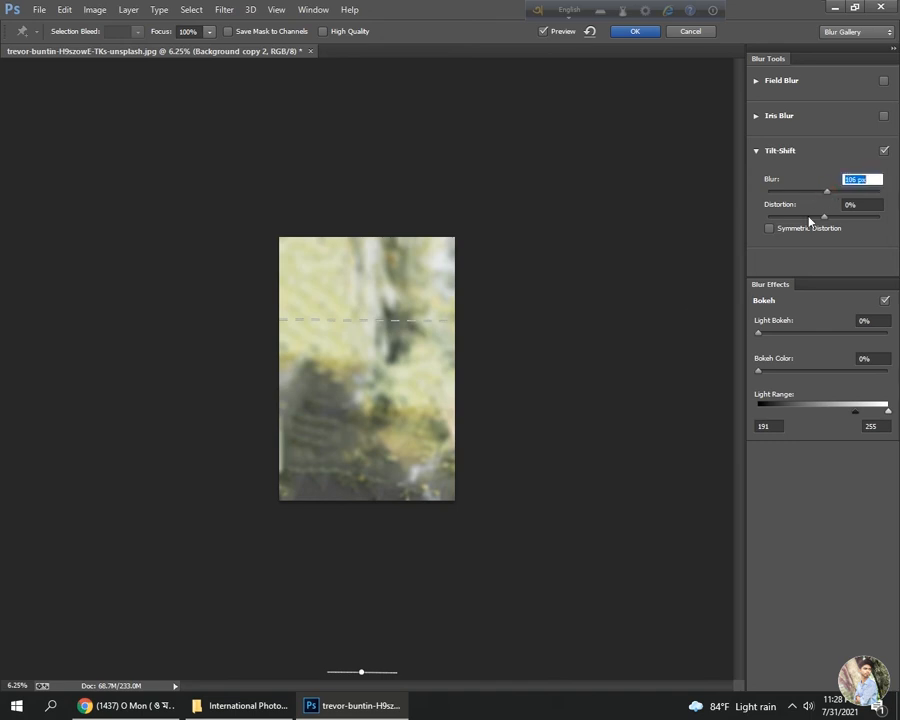
drag(383, 334, 383, 376)
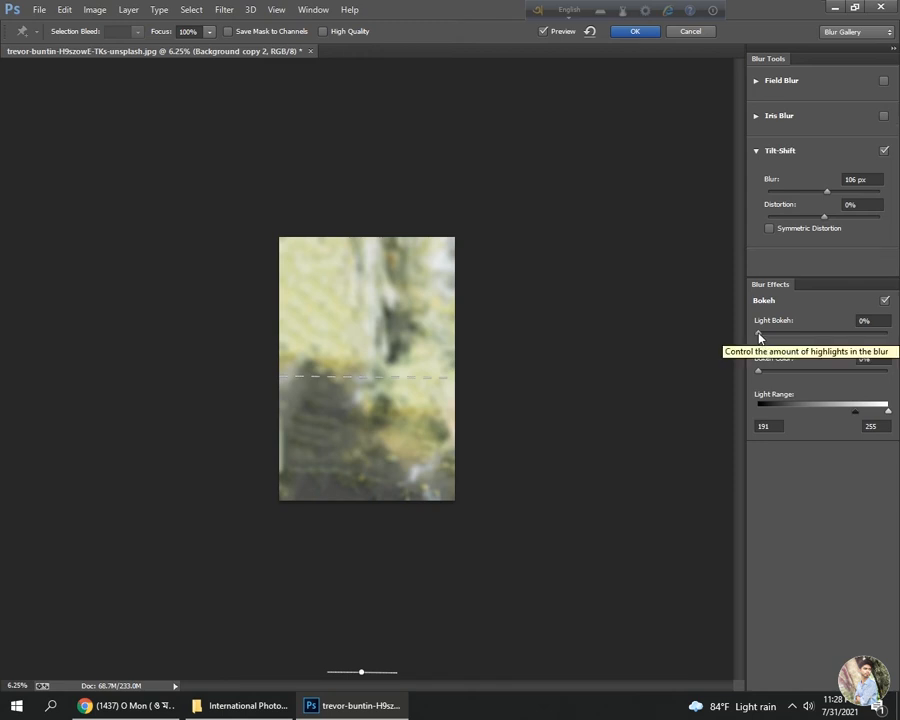
Step: Set Light Bokeh to 1% and Bokeh Color to 52%, and apply the Tilt-Shift blur
mouse_move(759, 333)
mouse_down()
mouse_move(783, 334)
mouse_move(759, 334)
mouse_up()
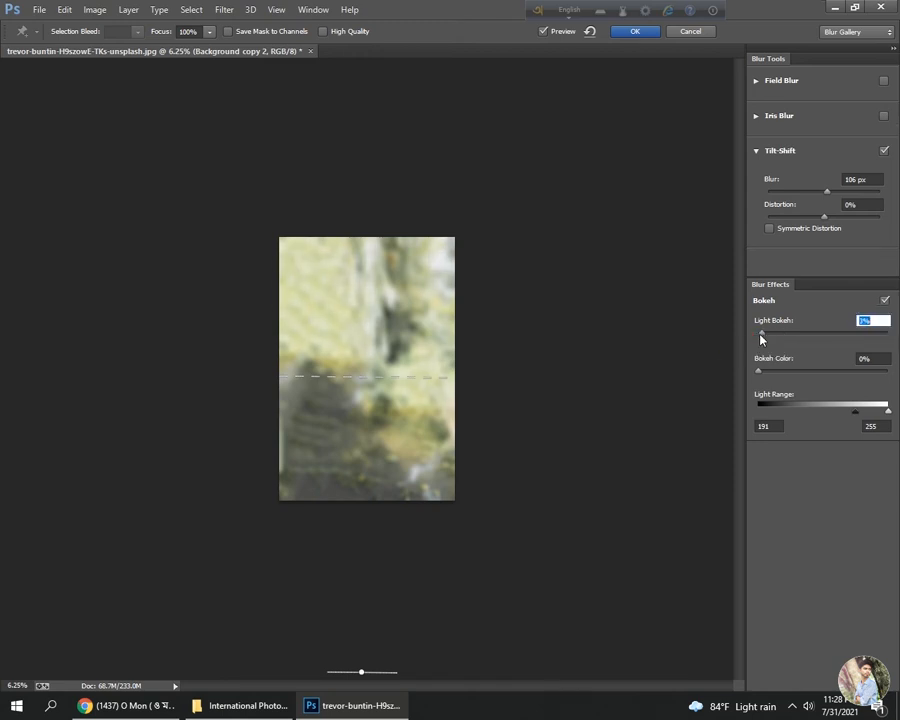
click(759, 371)
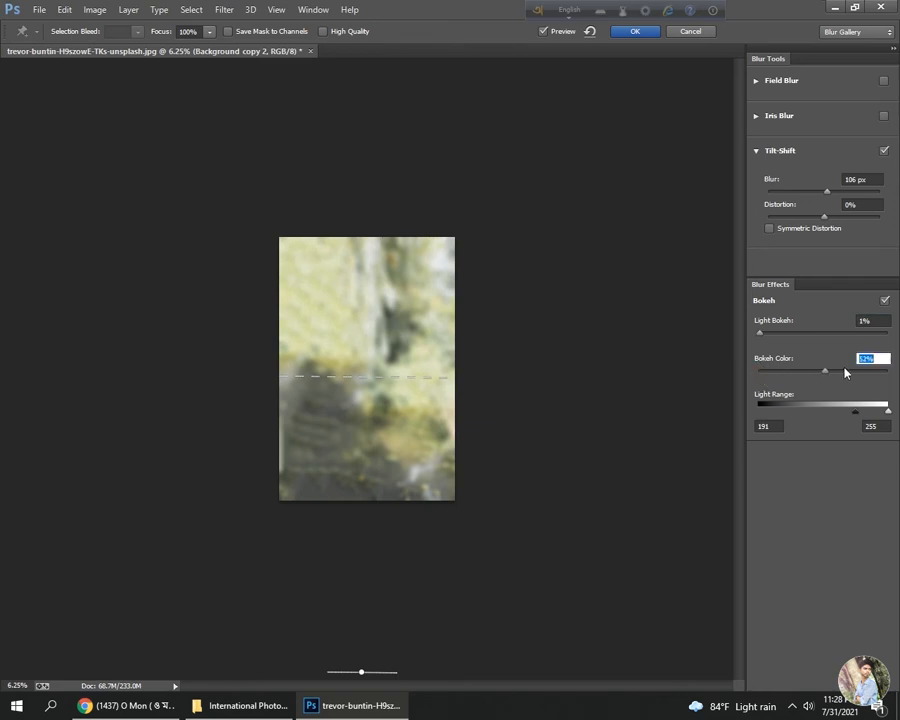
click(633, 33)
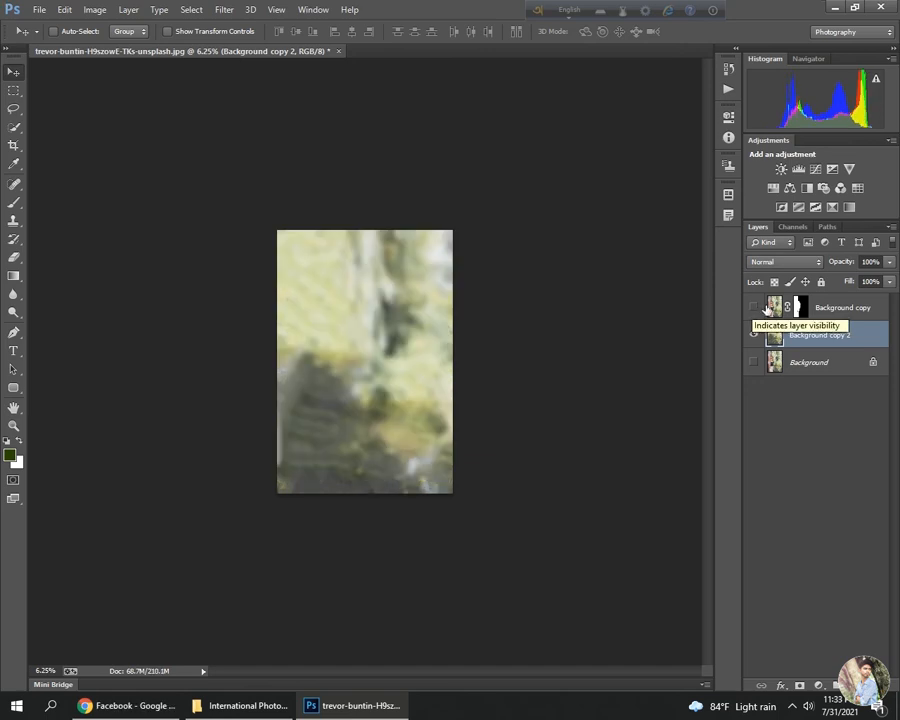
Step: Make the masked Background copy layer with the woman and posts visible over the blurred background
click(754, 309)
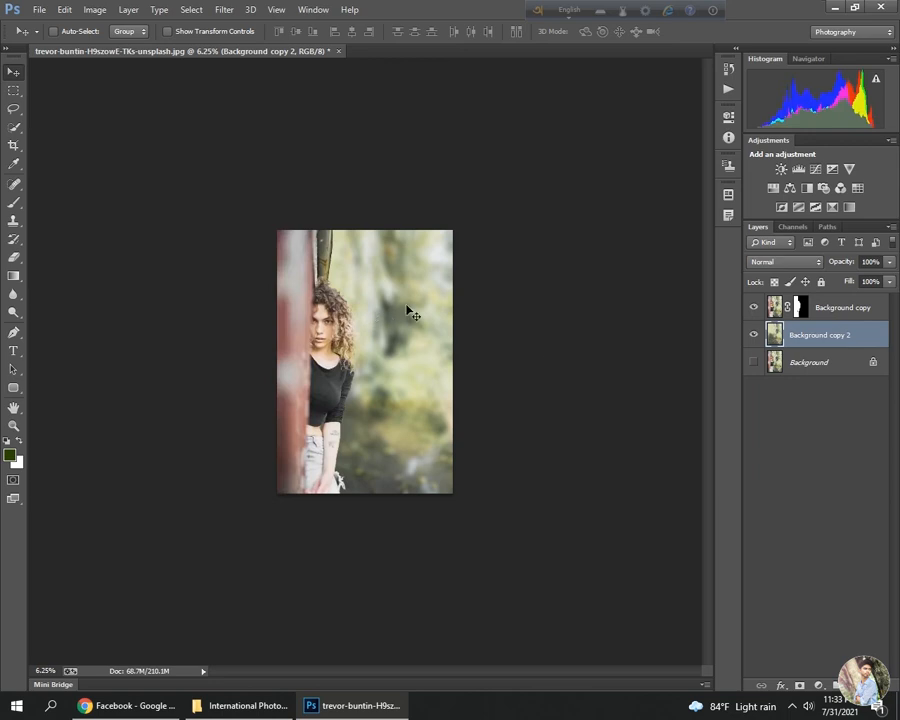
key(ctrl+plus)
key(ctrl+plus)
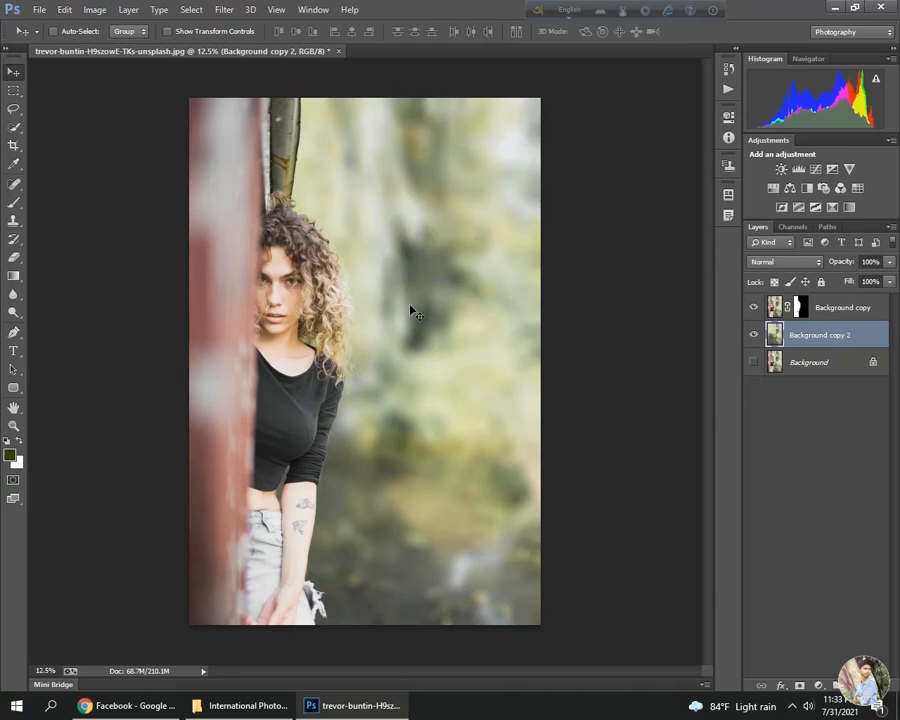
Step: Compare the original and blurred backgrounds by showing the Background layer and toggling the visibility of Background copy 2
click(755, 335)
click(754, 335)
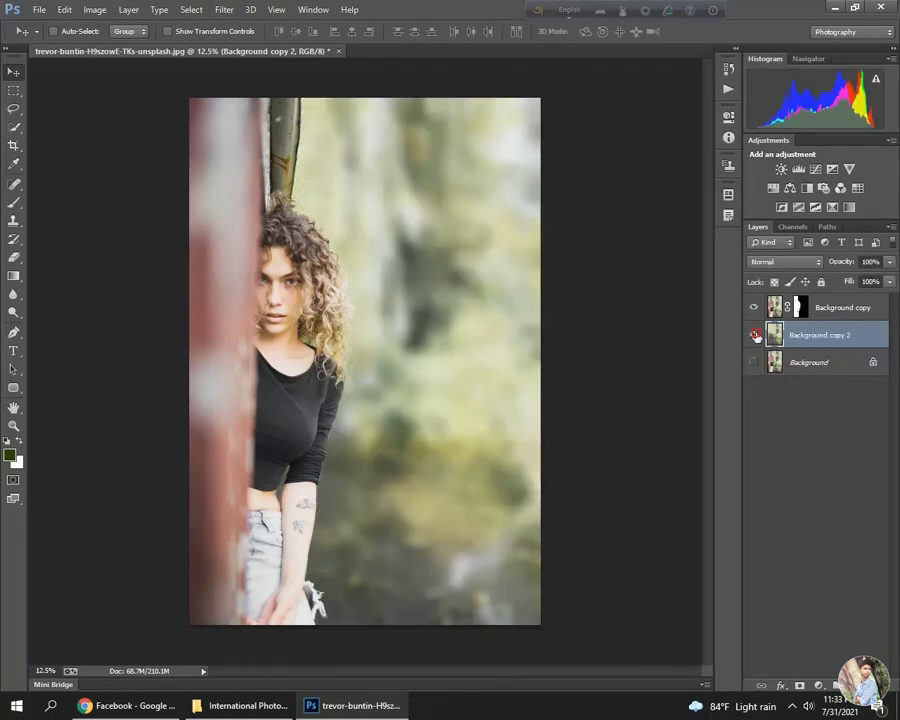
click(755, 336)
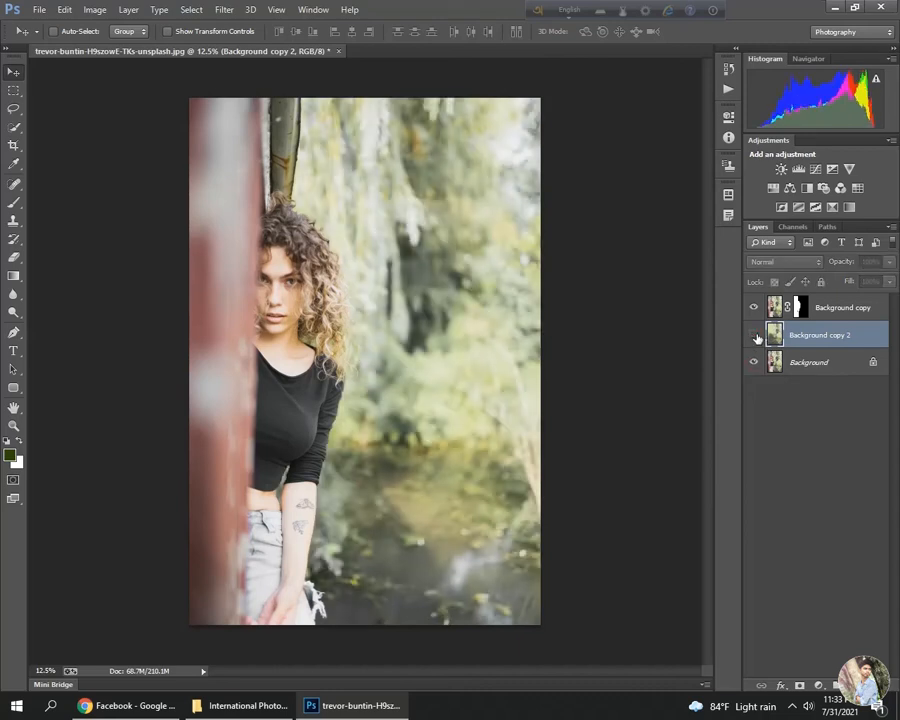
click(755, 336)
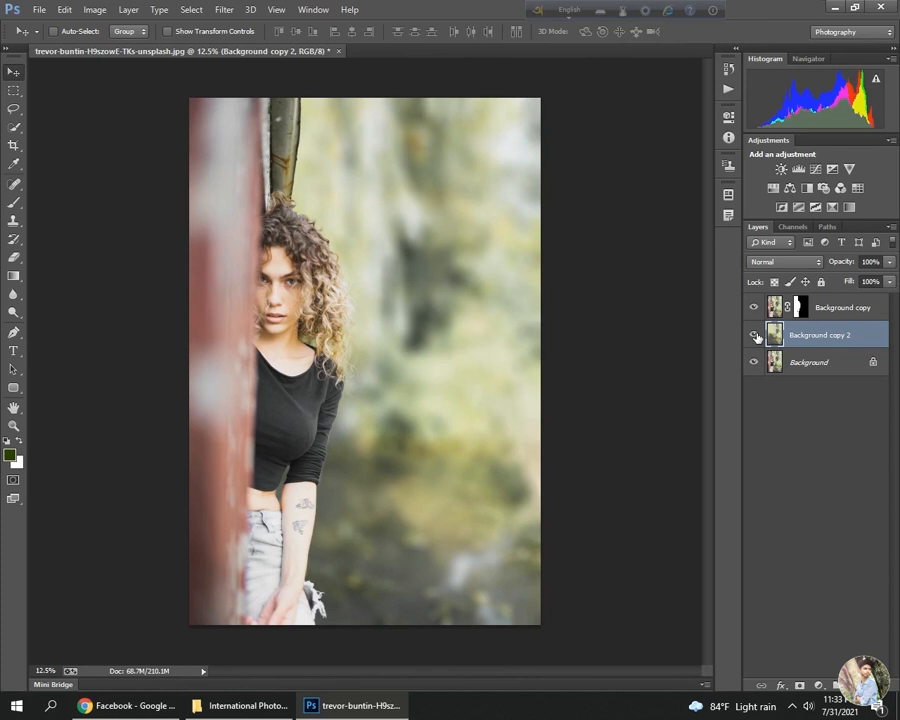
key(ctrl+plus)
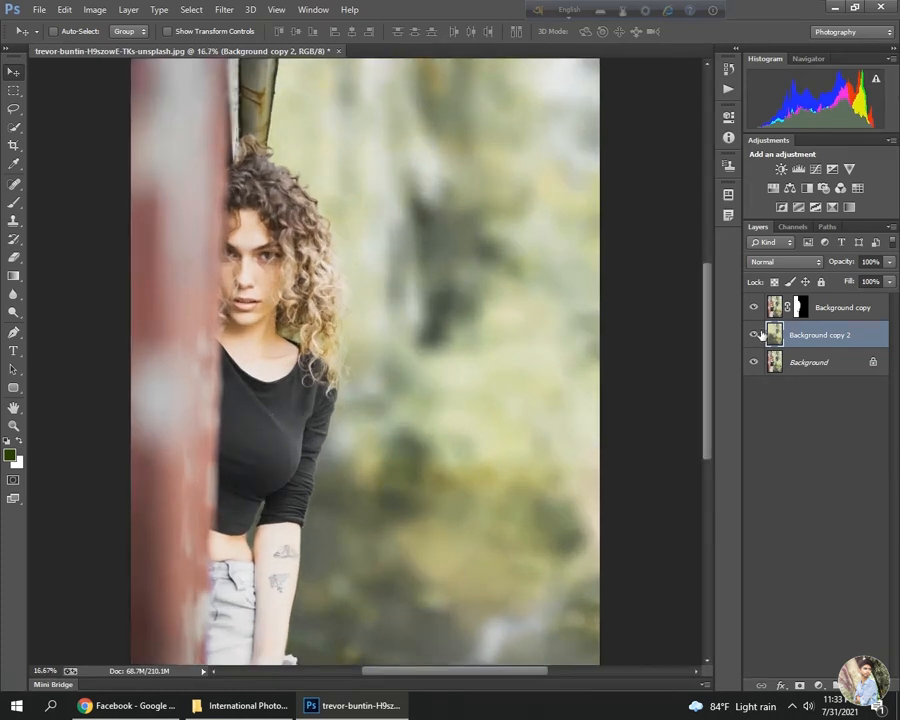
click(755, 336)
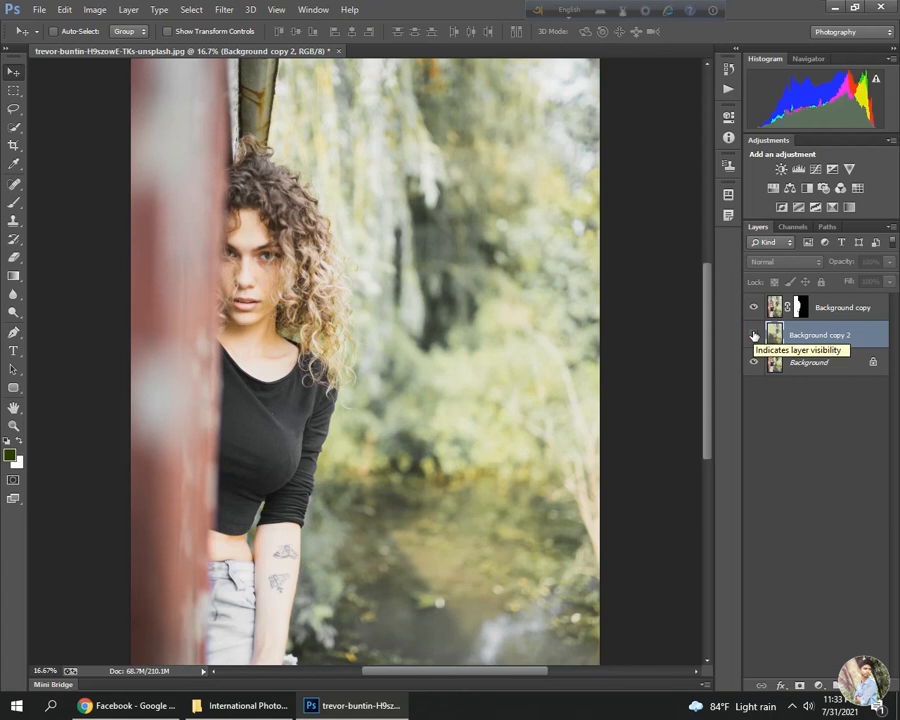
click(755, 336)
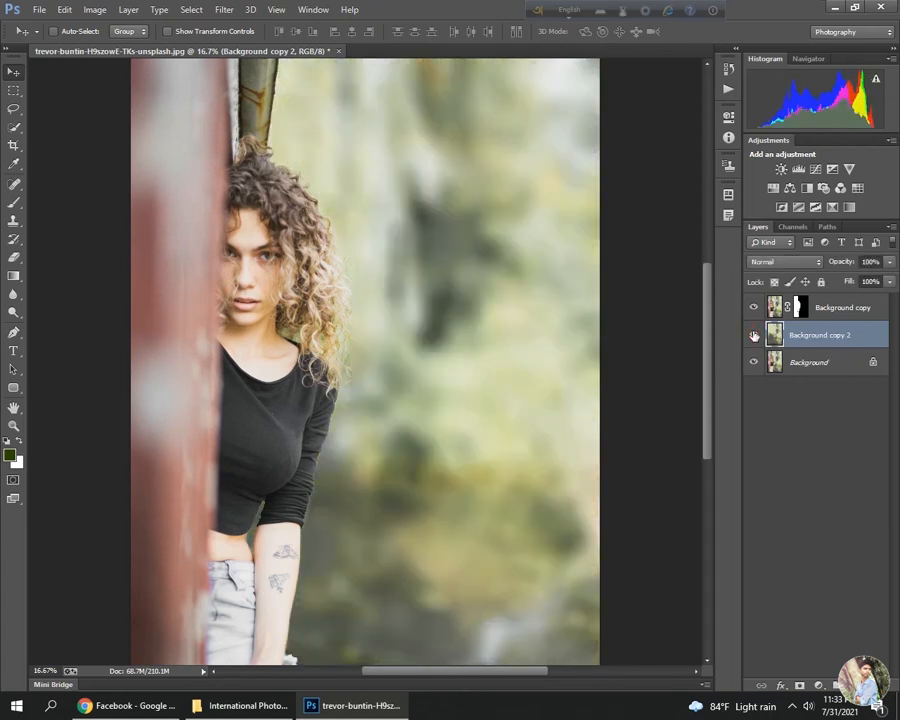
key(ctrl+minus)
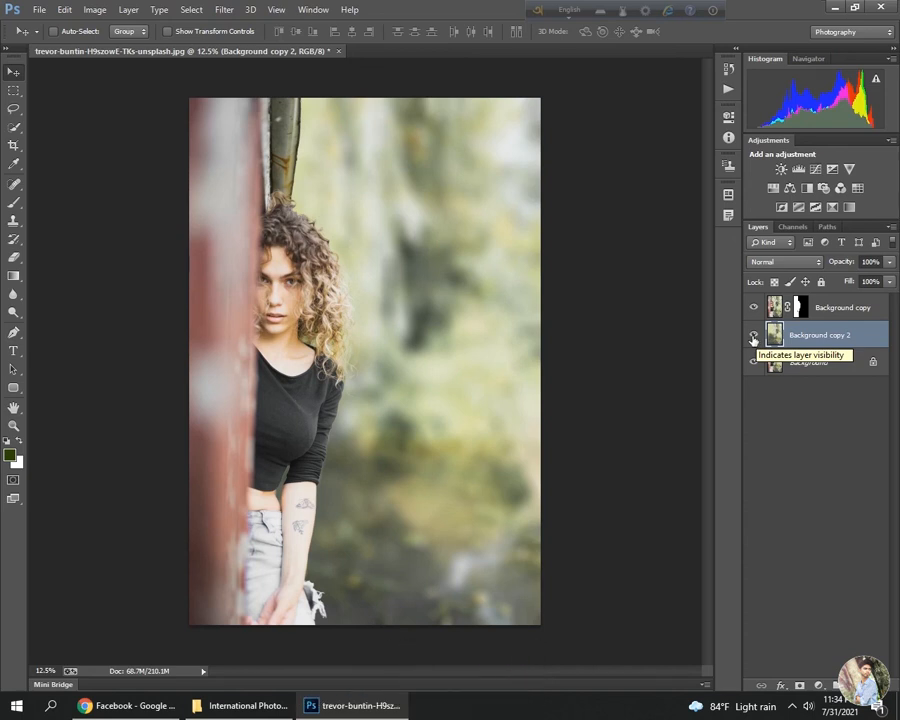
click(791, 706)
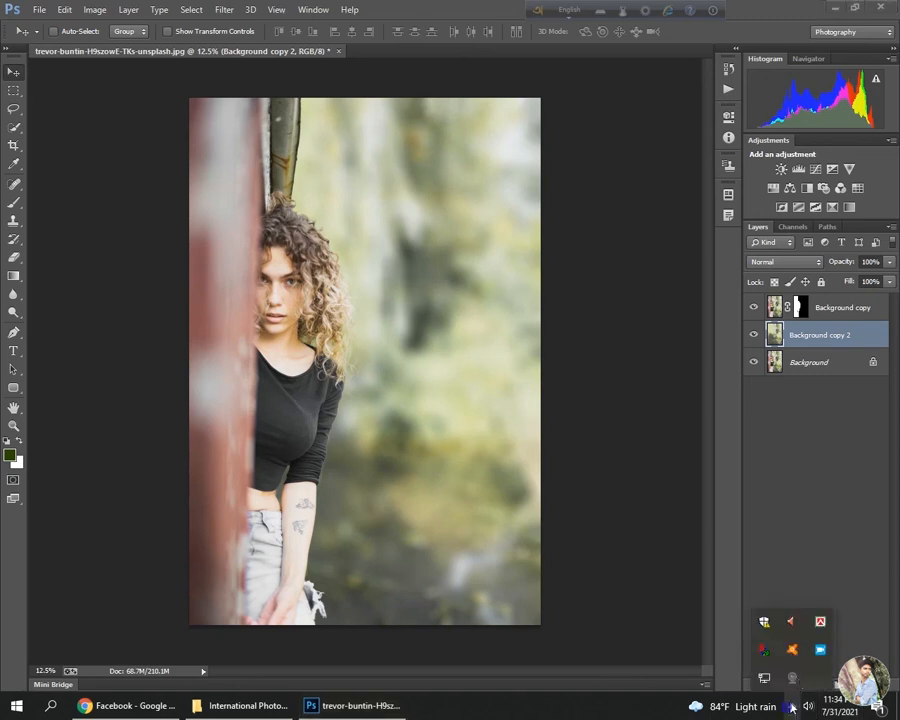